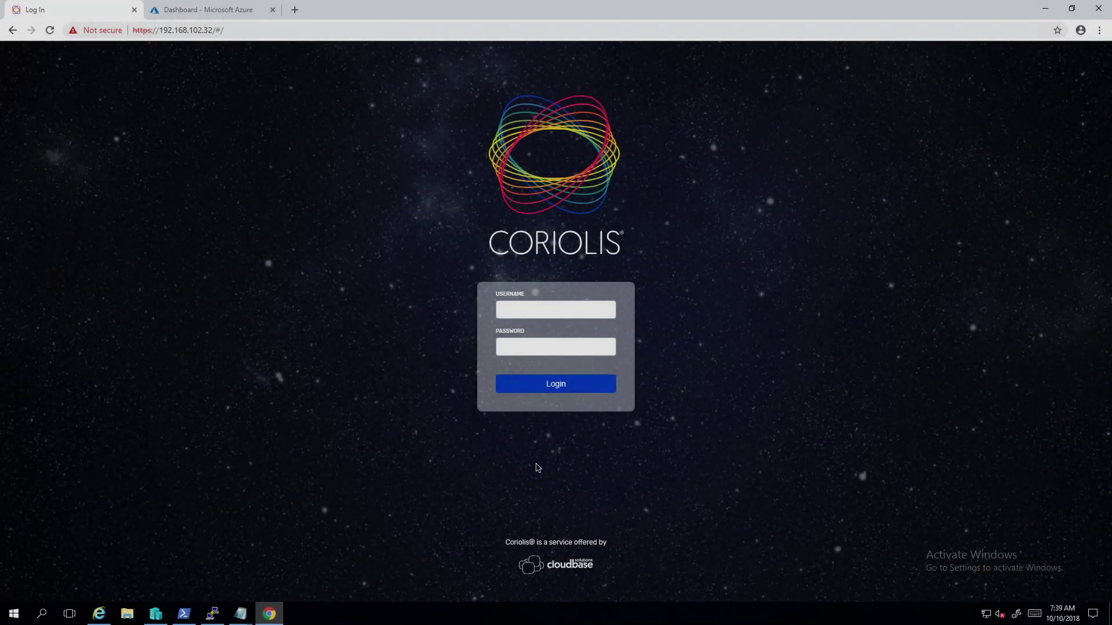
Log in to Coriolis with the saved admin username and its password.
left_click(599, 306)
left_click(581, 331)
left_click(577, 352)
key("Return")
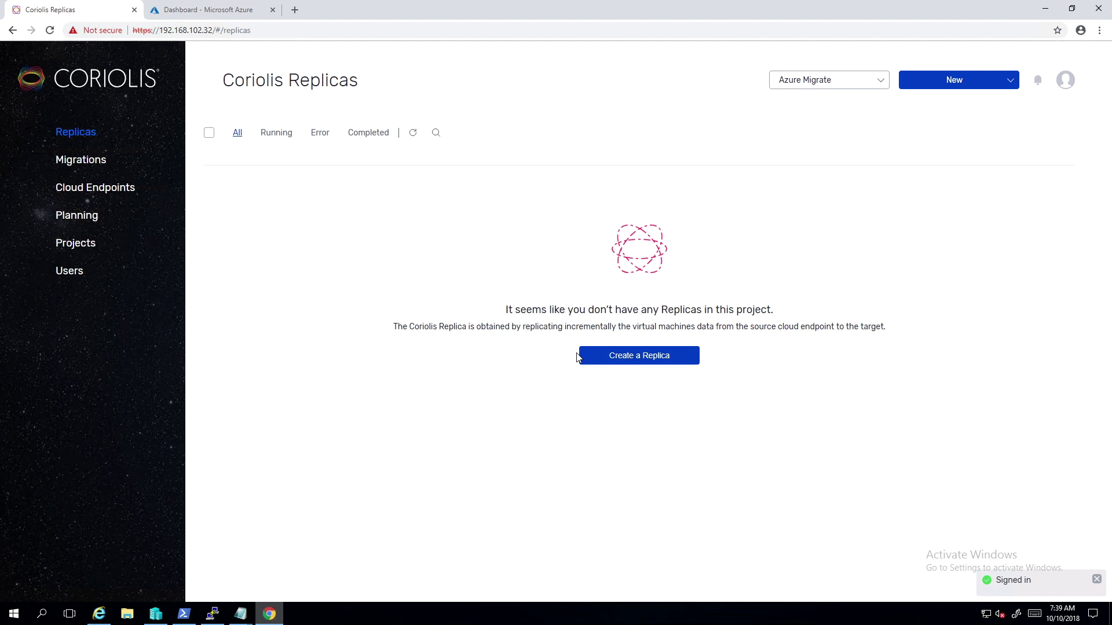
Start a new VMware cloud endpoint named 'VMware' with description 'VMware ESXi'.
left_click(100, 166)
left_click(82, 187)
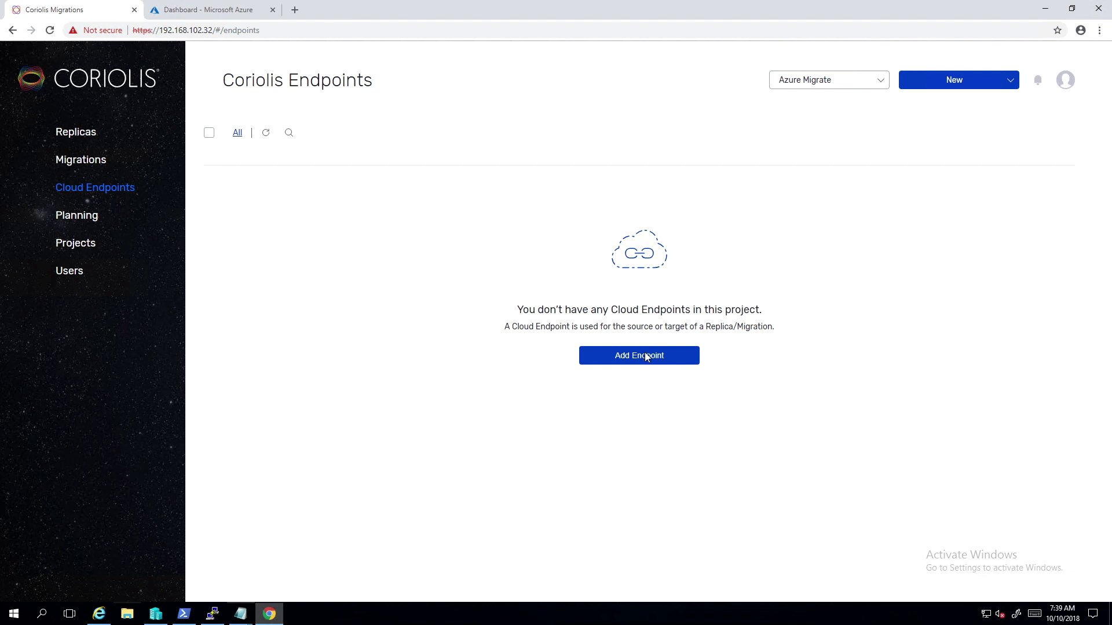
left_click(646, 356)
left_click(470, 284)
left_click(430, 318)
type("VMware")
left_click(592, 319)
type("VMware ESXi")
Enter the vSphere credentials and host 10.89.13.104, allow untrusted certificates, then validate and save.
left_click(476, 354)
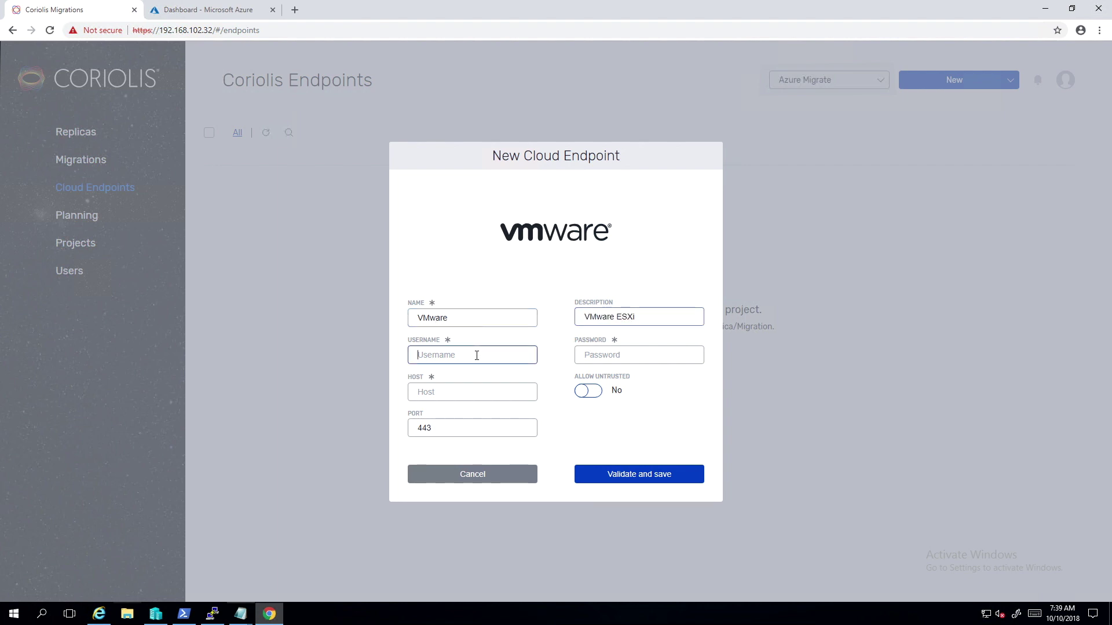
key("ctrl+v")
left_click(637, 356)
key("ctrl+v")
left_click(469, 392)
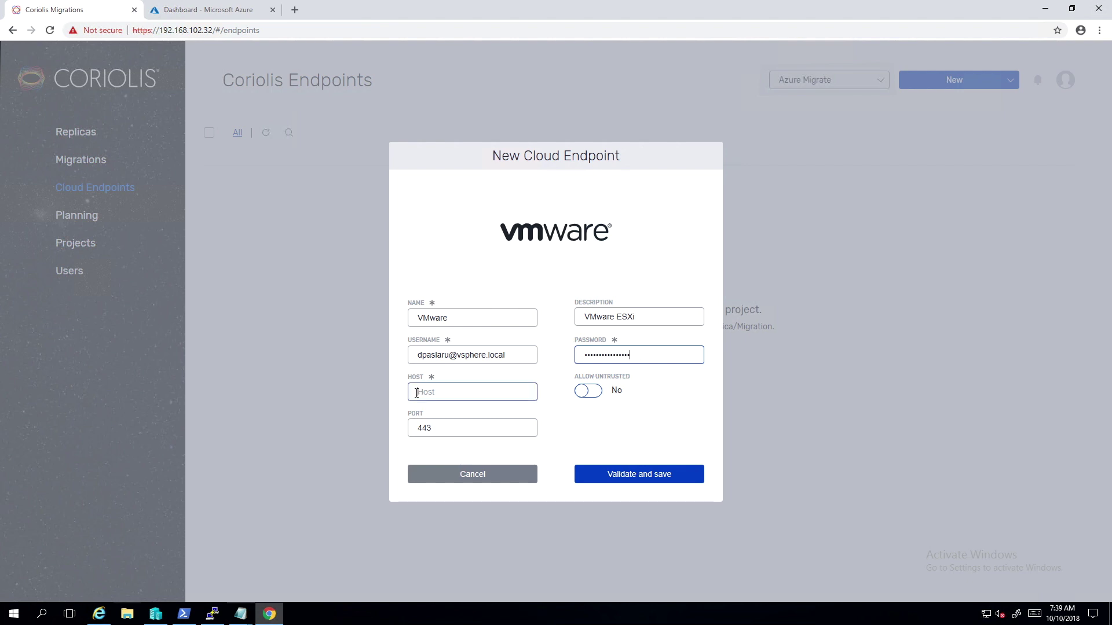
type("10.89.13.104")
left_click(578, 392)
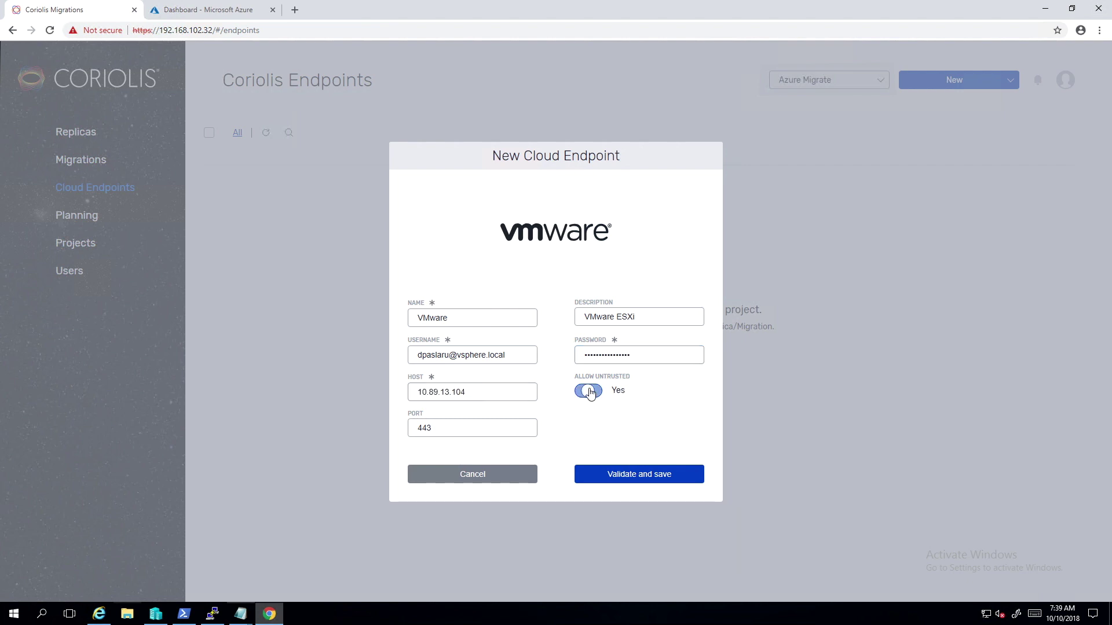
left_click(630, 472)
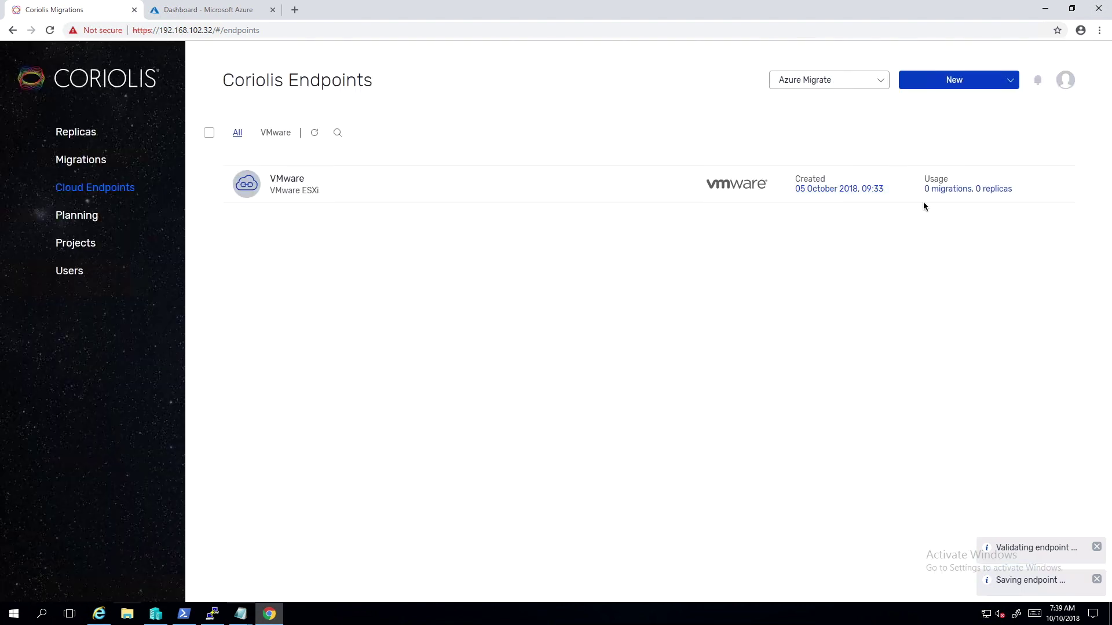
Start a Microsoft Azure endpoint named 'AzureStack', described 'ASDK 1808', using the CustomCloud profile.
left_click(946, 81)
left_click(945, 211)
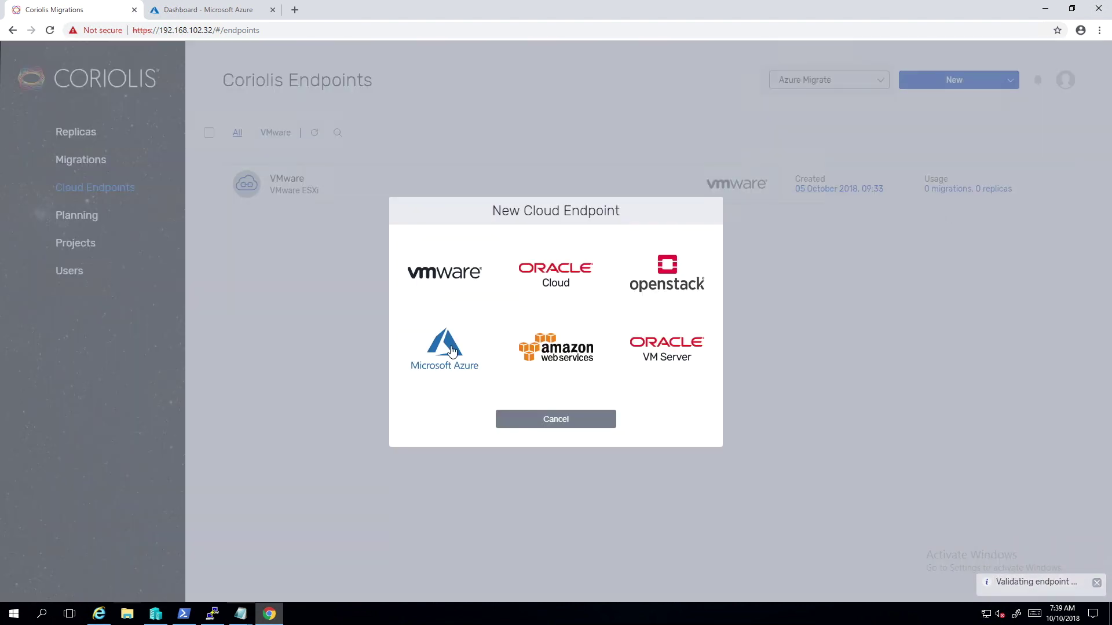
left_click(444, 347)
left_click(516, 328)
type("AzureStack")
left_click(645, 323)
type("ASDK 1808")
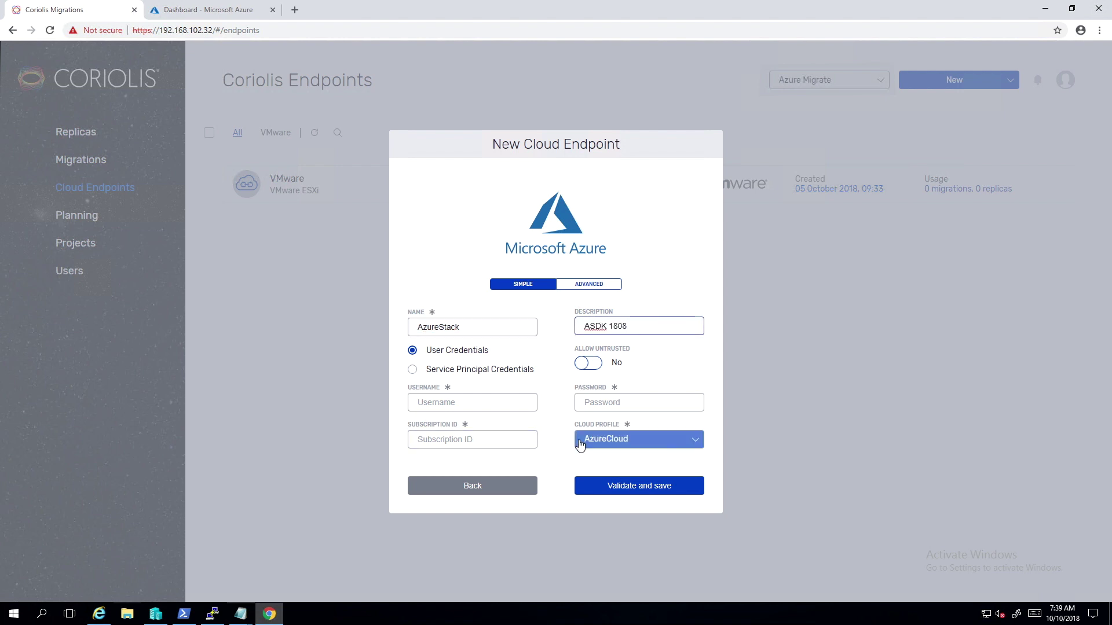
left_click(581, 442)
left_click(592, 538)
Fill in credentials, subscription, tenant, management endpoint and storage suffix local.azurestack.external.
left_click(487, 356)
key("ctrl+v")
left_click(594, 365)
key("ctrl+v")
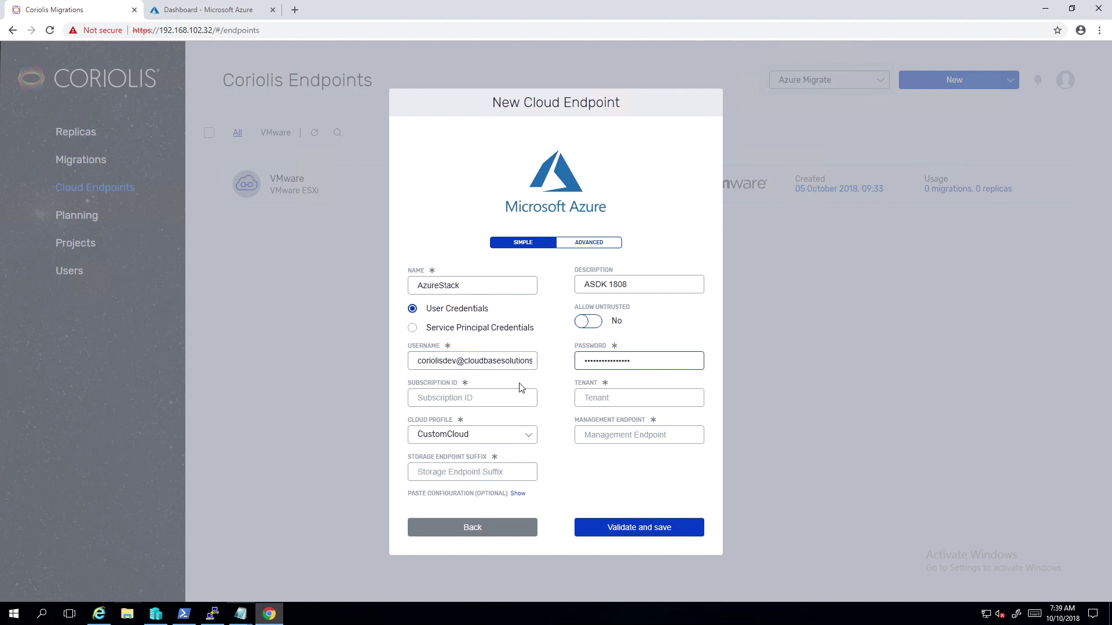
left_click(425, 396)
key("ctrl+v")
left_click(596, 396)
key("ctrl+v")
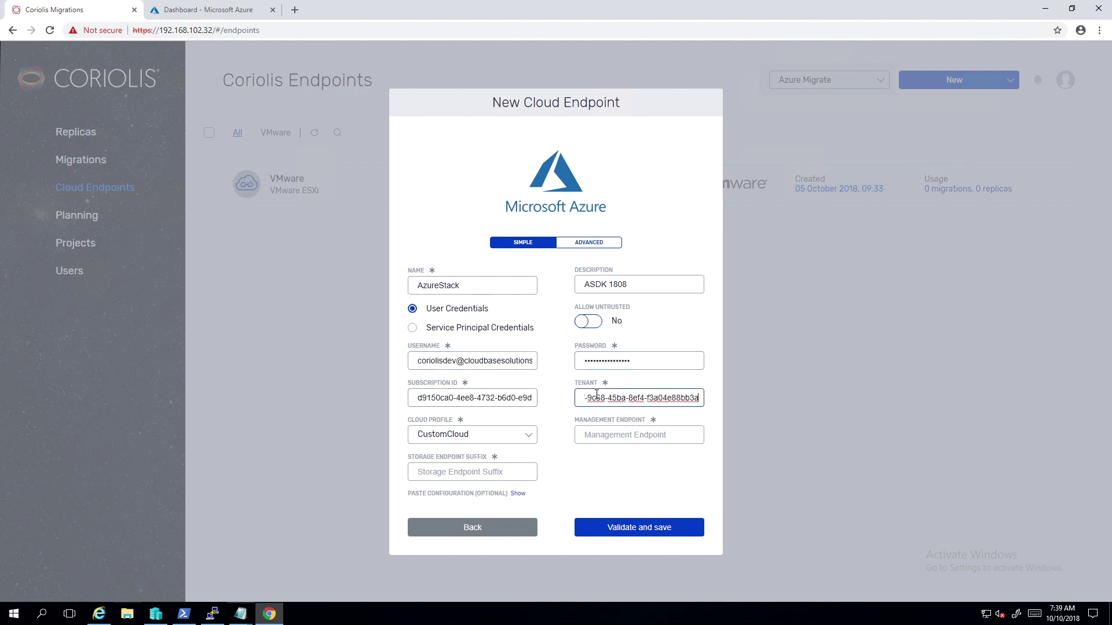
left_click(615, 437)
key("ctrl+v")
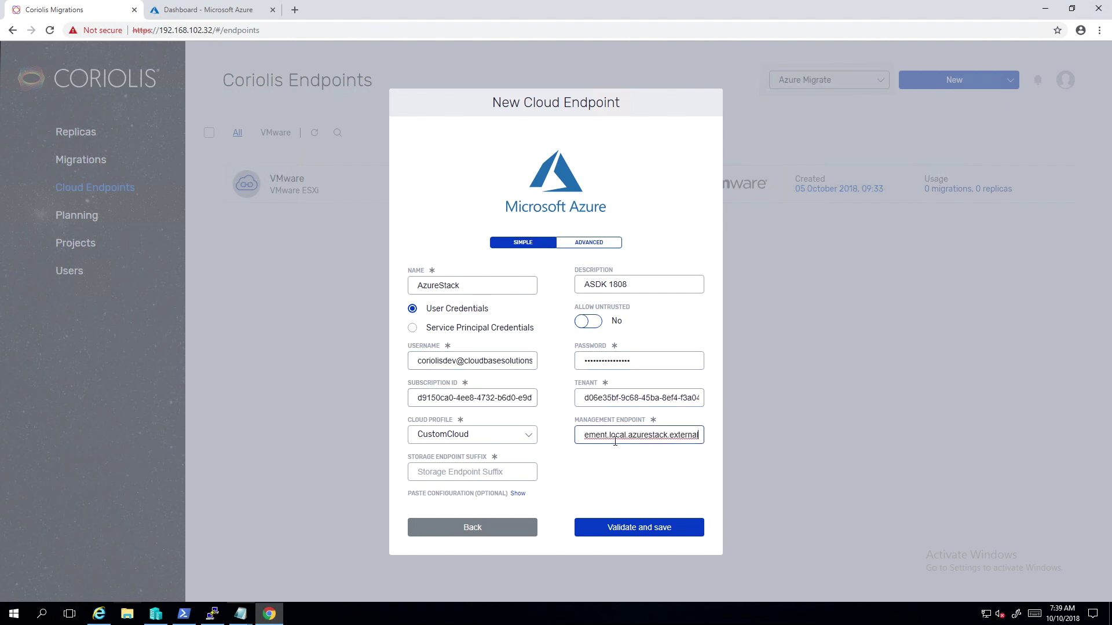
key("Tab")
type("local.azurestack.external")
left_click(581, 471)
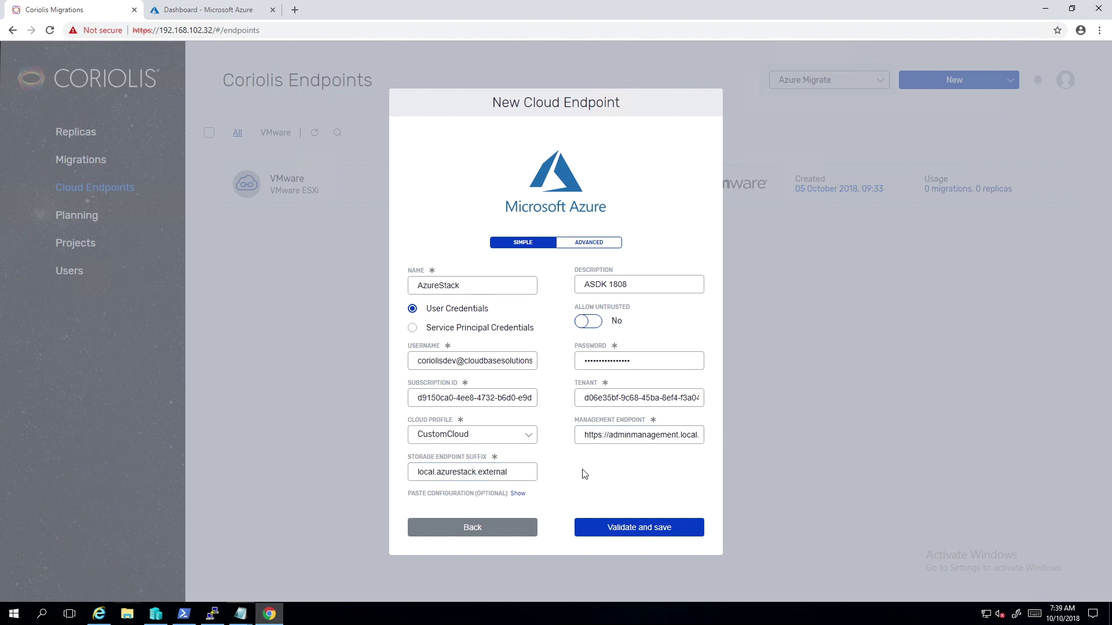
Set the advanced default resource group to coriolis-testgroup, then validate and save.
left_click(605, 243)
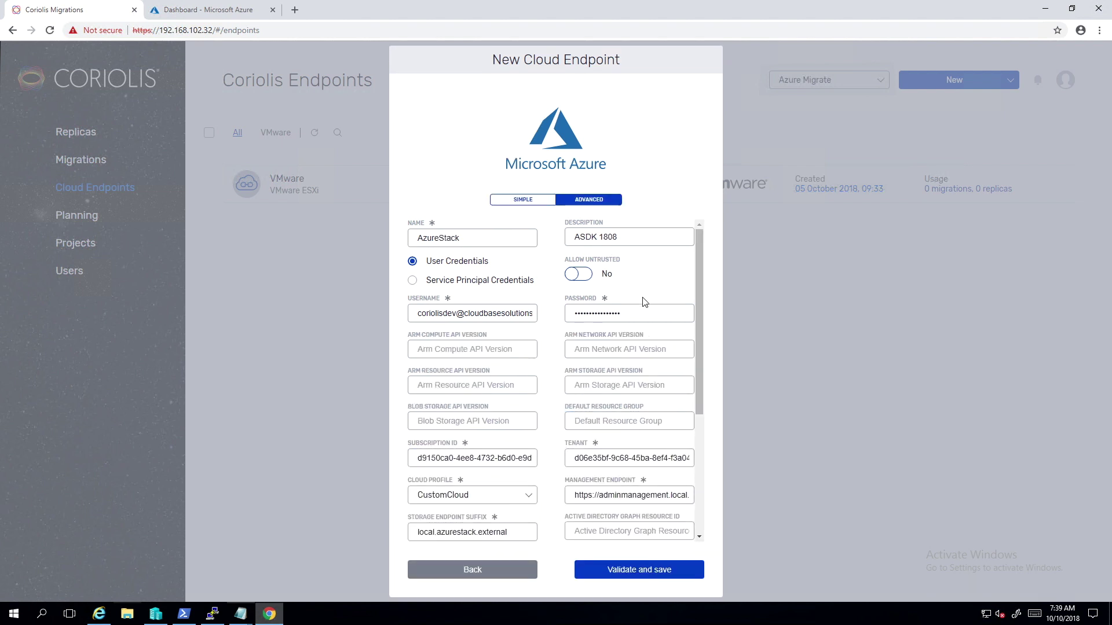
left_click(649, 421)
type("coriolis-testgroup")
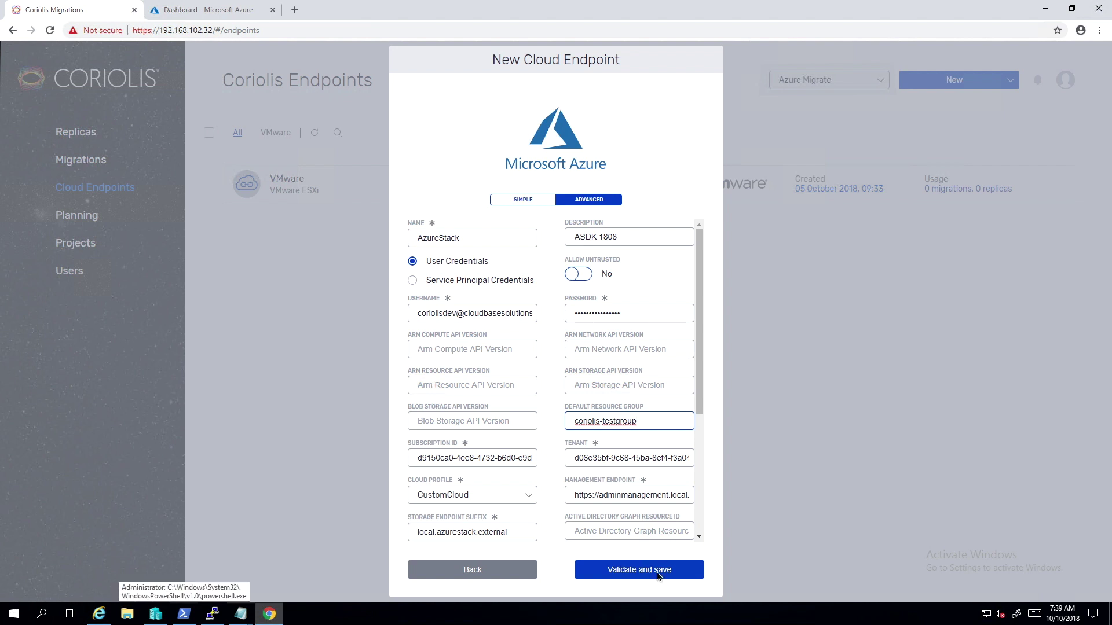
left_click(657, 575)
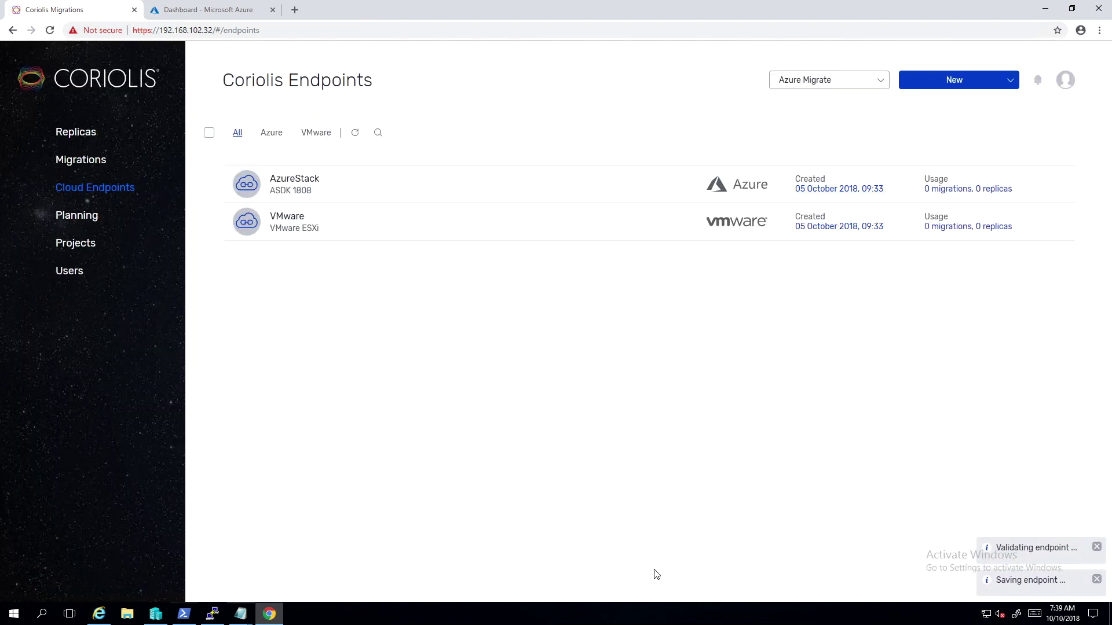
Start a Microsoft Azure endpoint named 'Azure' with description 'Azure Cloud'.
left_click(932, 80)
left_click(930, 214)
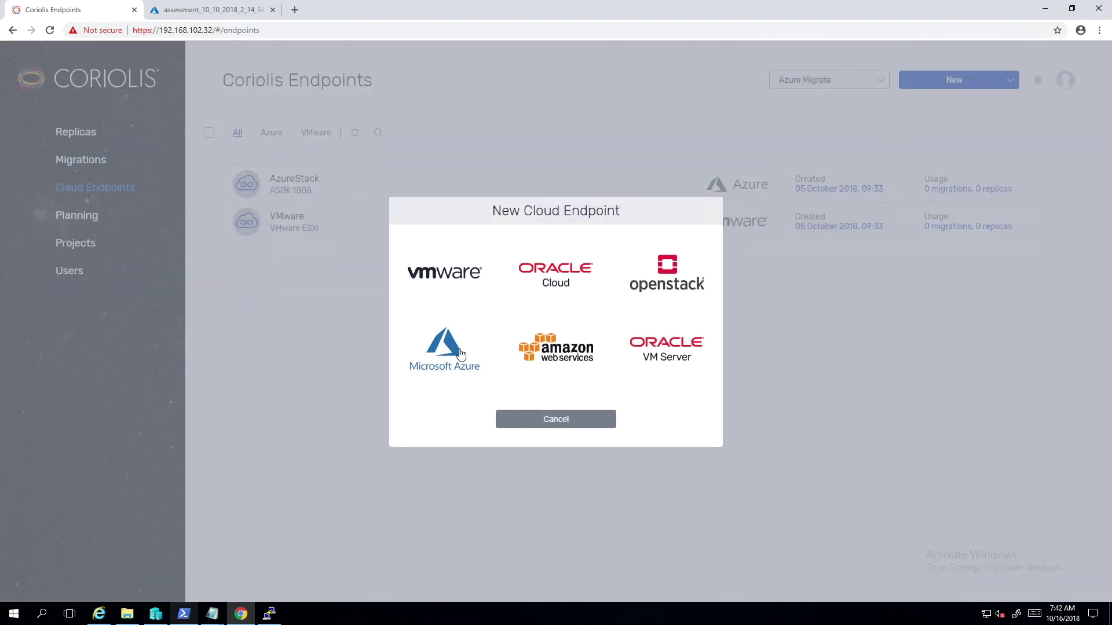
left_click(457, 354)
left_click(465, 327)
type("Azure")
key("Tab")
type("Azure Cloud")
Enter the Azure username, subscription ID and password, then validate and save the endpoint.
left_click(486, 401)
key("ctrl+v")
left_click(501, 439)
key("ctrl+v")
left_click(644, 402)
key("ctrl+v")
left_click(649, 486)
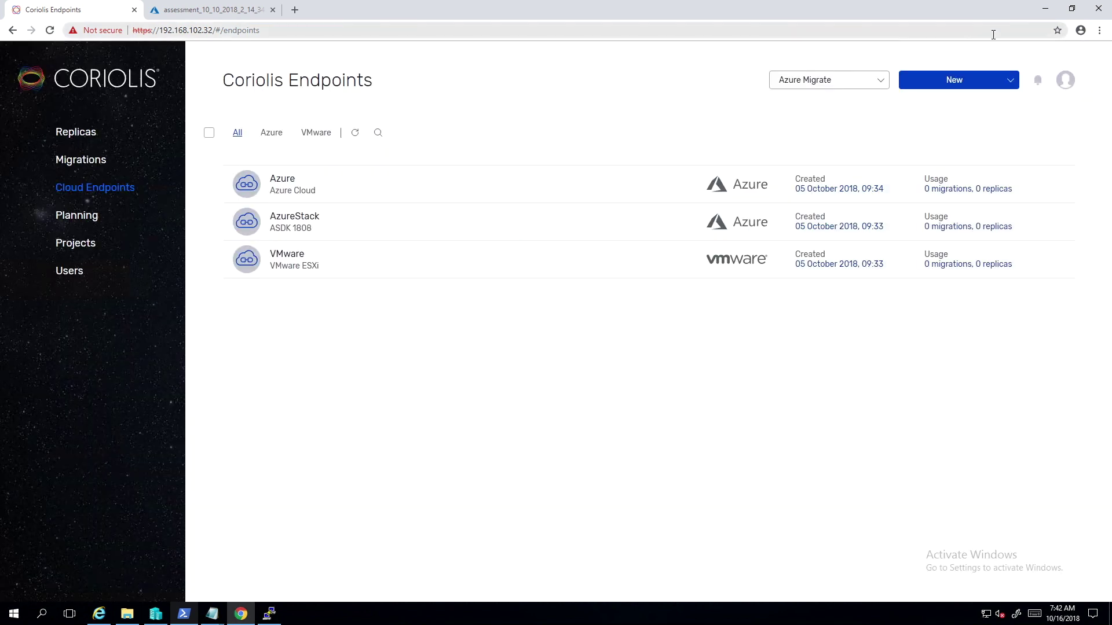
left_click(968, 81)
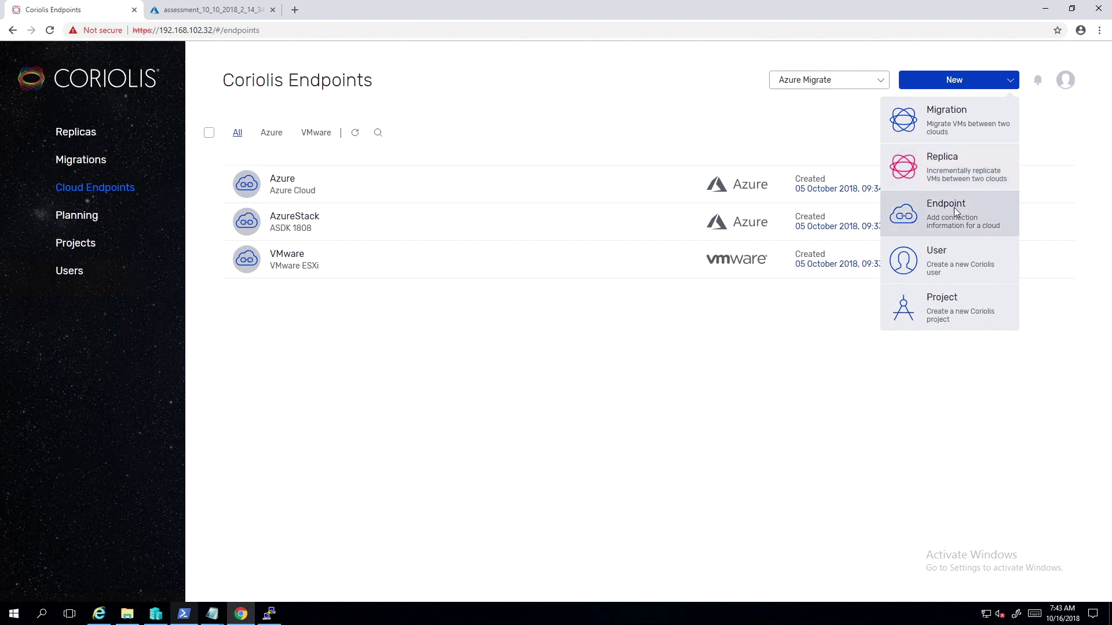
Start a Microsoft Azure endpoint named and described 'Multitenant AzureStack' on the CustomCloud profile.
left_click(955, 208)
left_click(443, 356)
type("Multitenant AzureStack")
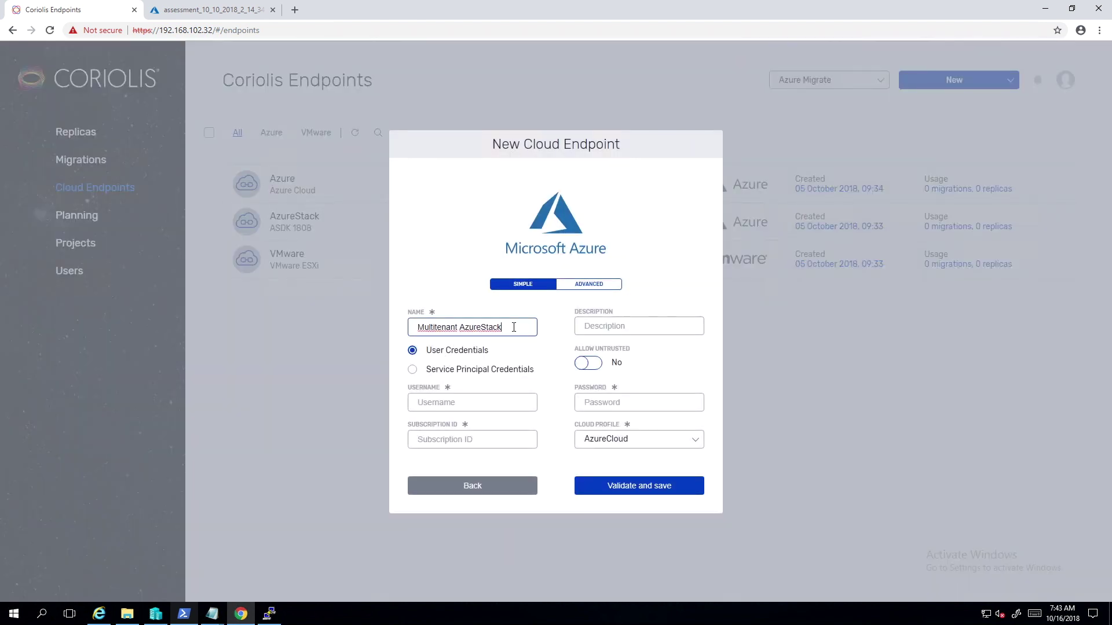
left_click(585, 326)
type("Multitenant AzureStack")
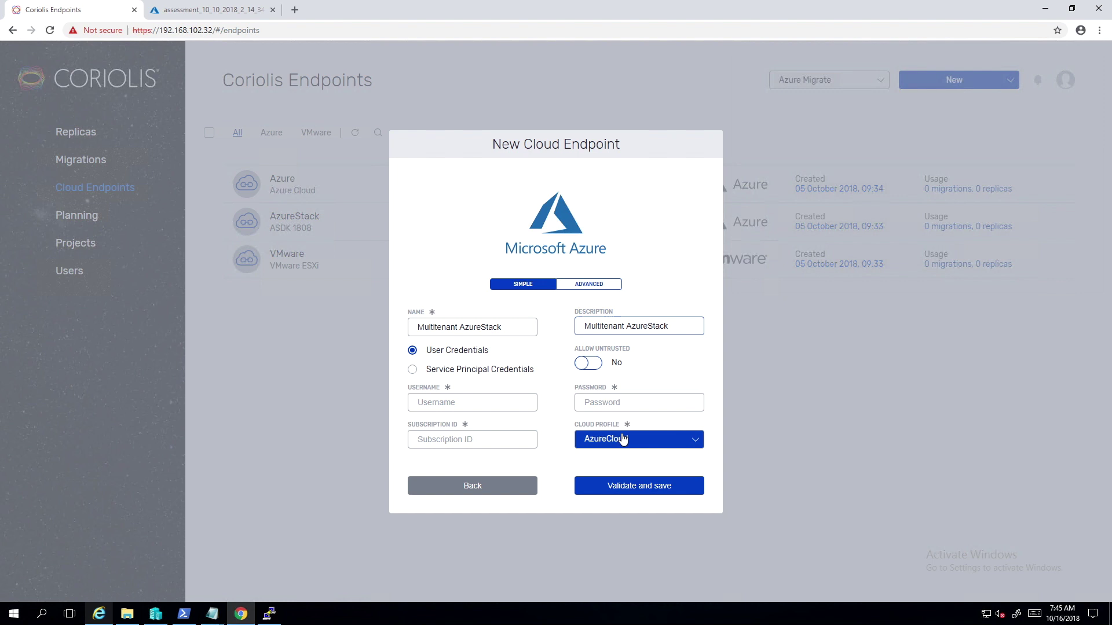
left_click(623, 439)
left_click(622, 534)
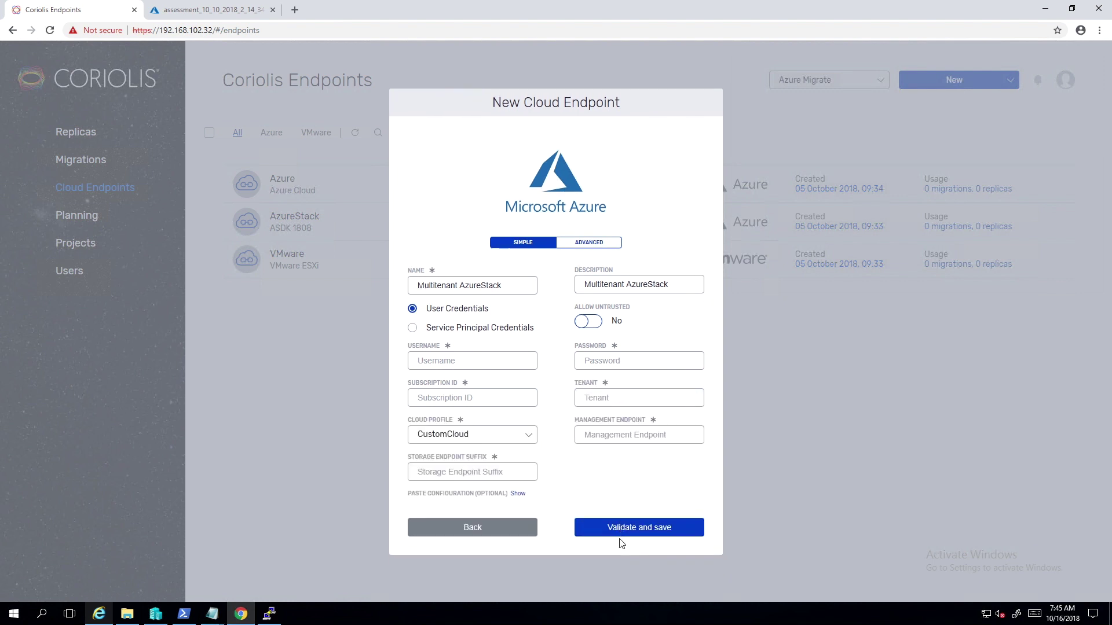
Fill in credentials, subscription, tenant, management endpoint and storage suffix local.azurestack.external, then validate and save.
left_click(467, 360)
key("ctrl+v")
left_click(670, 359)
key("ctrl+v")
left_click(435, 399)
key("ctrl+v")
left_click(621, 397)
key("ctrl+v")
left_click(620, 436)
type("https://management.local.azurestack.external")
left_click(421, 472)
type("local.azurestack.external")
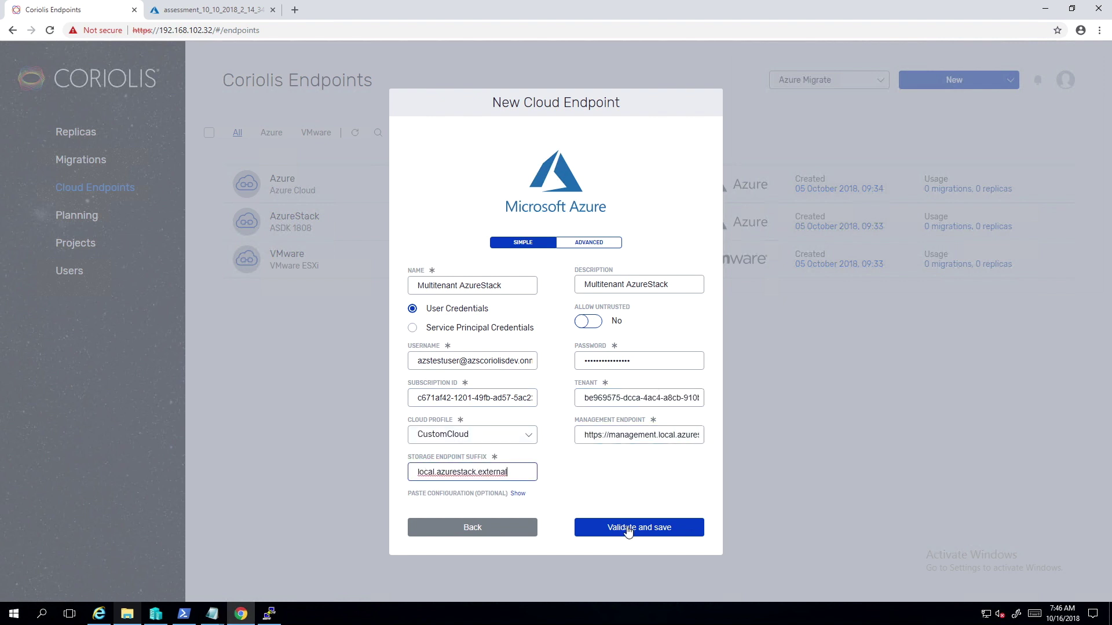
left_click(628, 528)
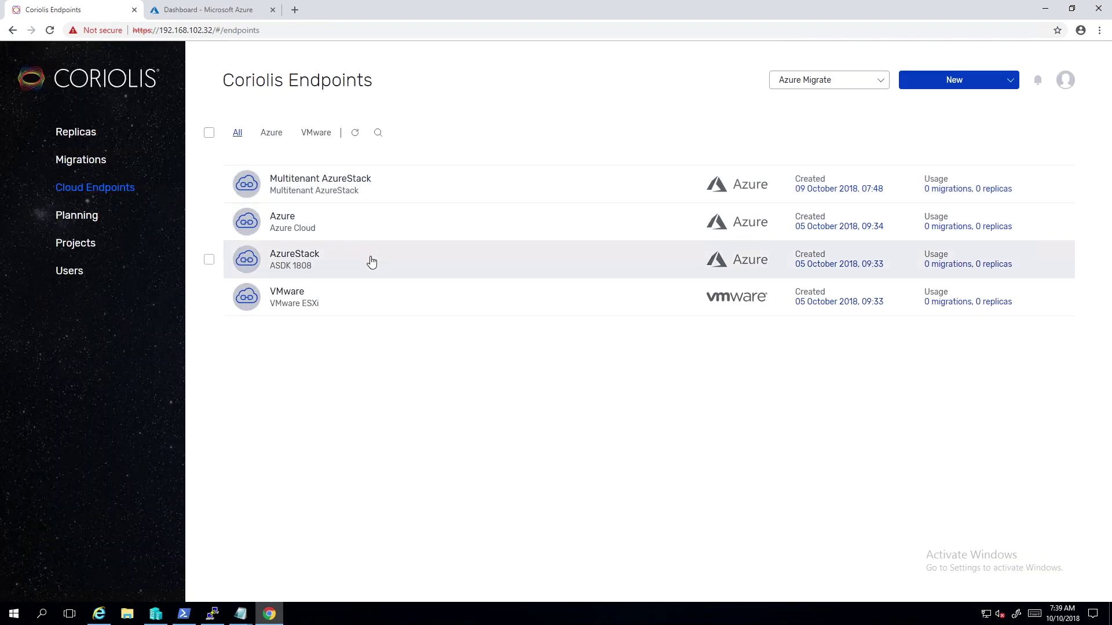
View the empty Coriolis Planning page, then switch to the Microsoft Azure dashboard.
left_click(76, 216)
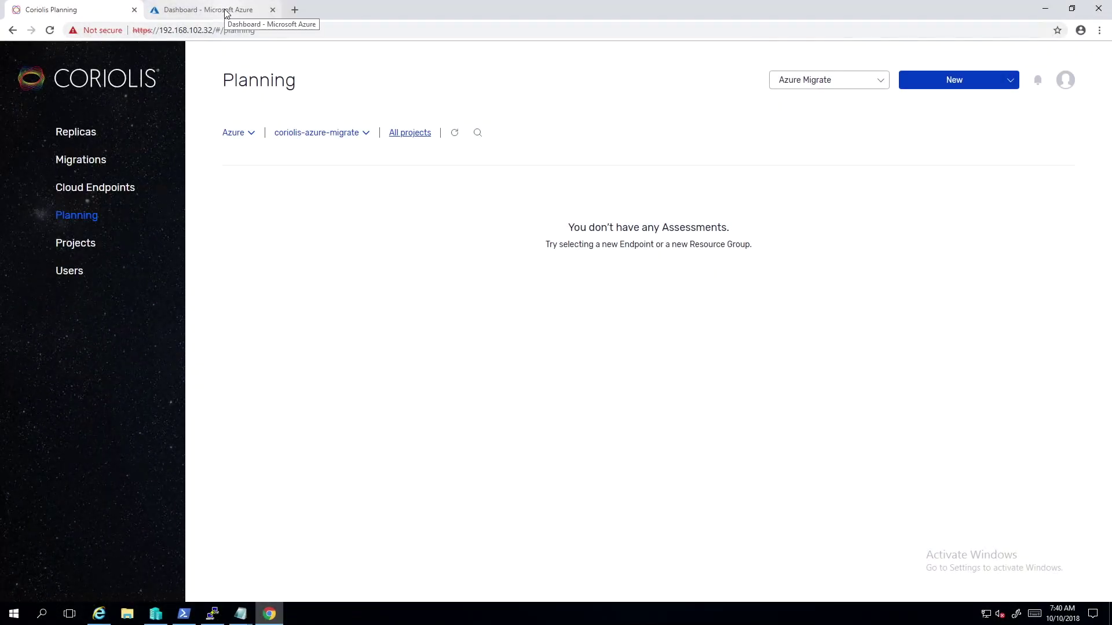
left_click(226, 11)
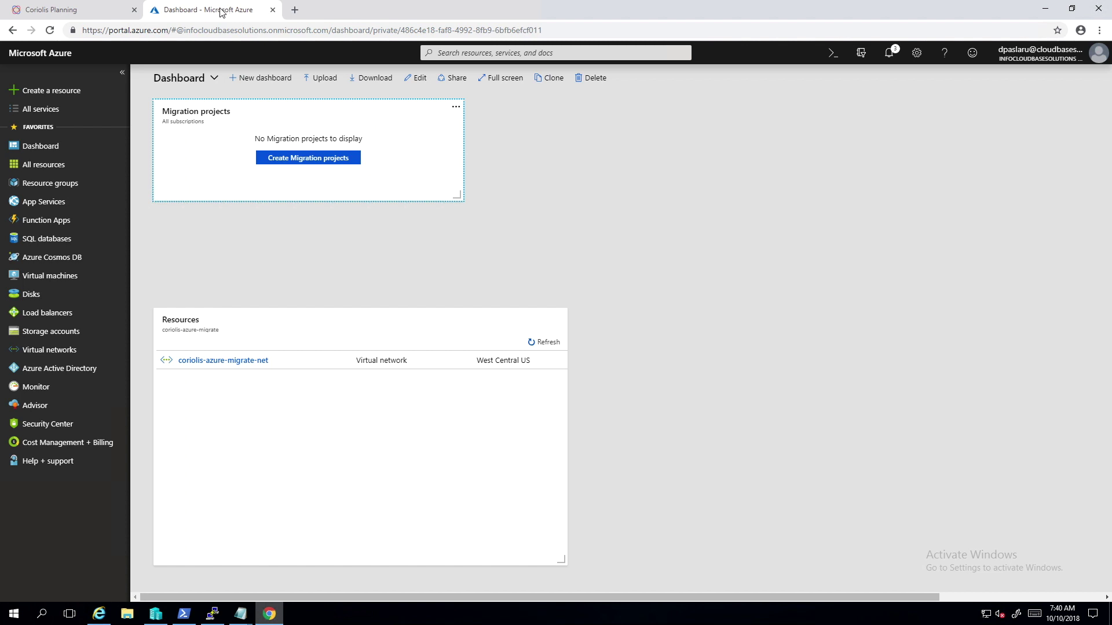
Create migration project AZ-M in resource group coriolis-azure-migrate.
left_click(283, 160)
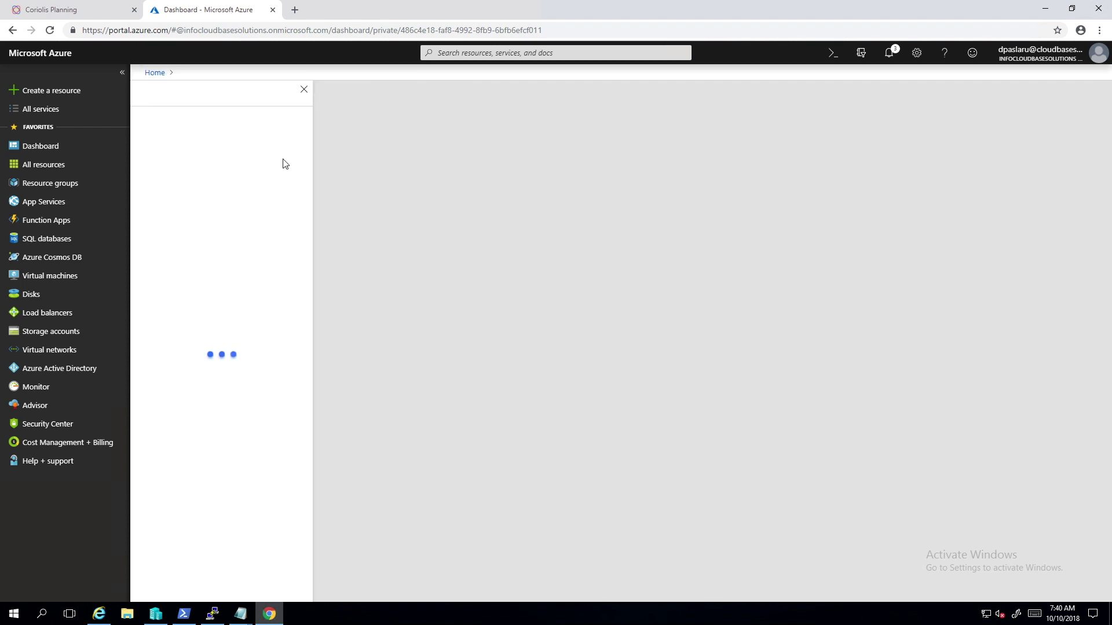
type("AZ-M")
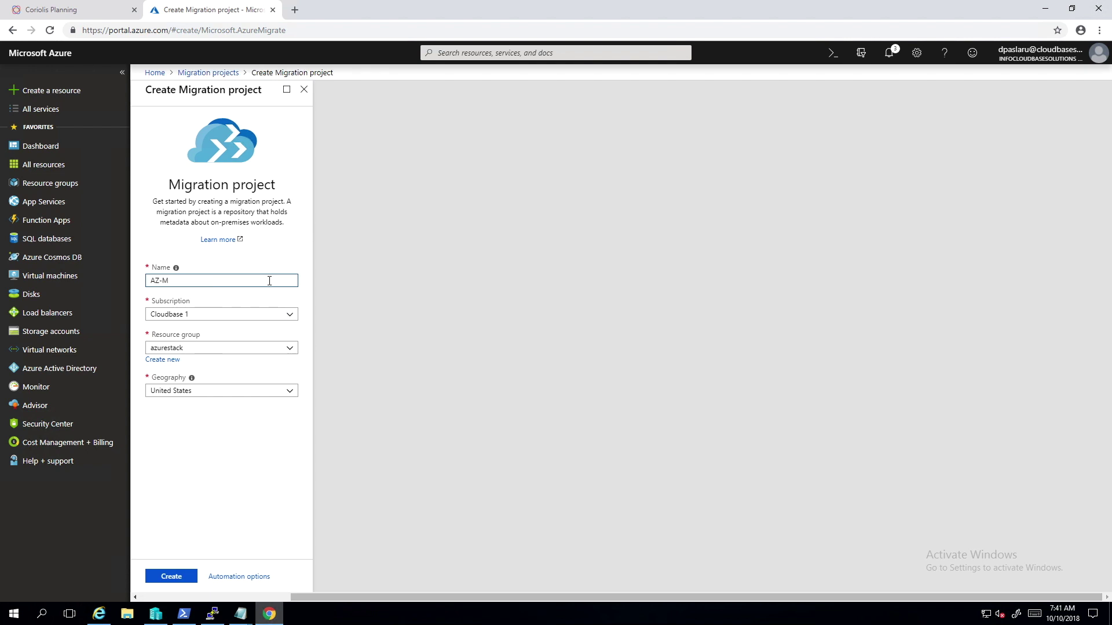
left_click(282, 348)
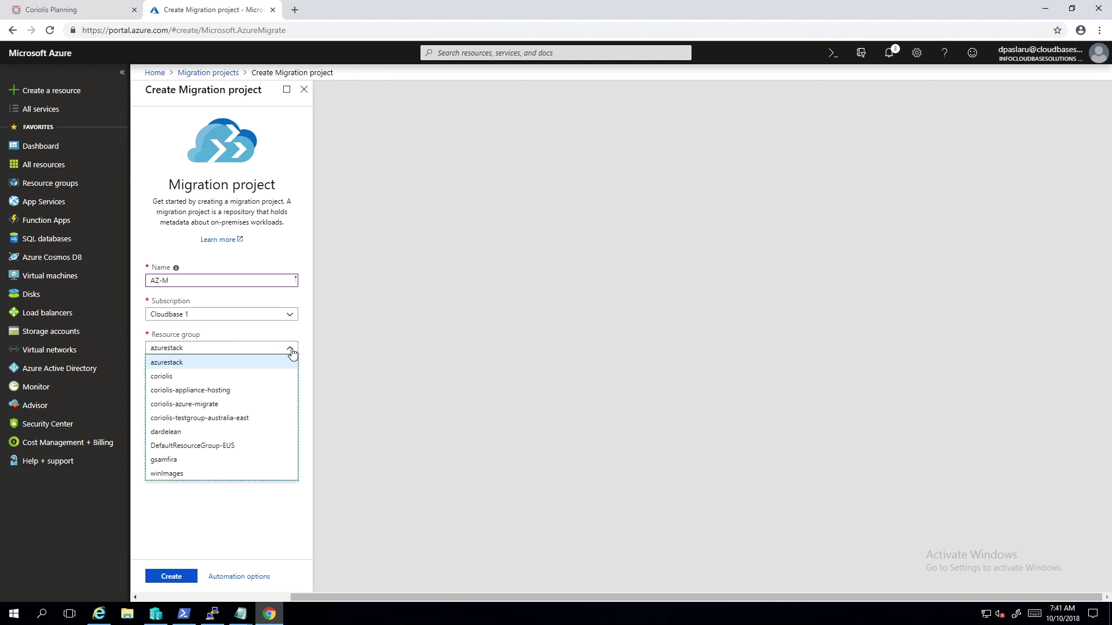
left_click(214, 408)
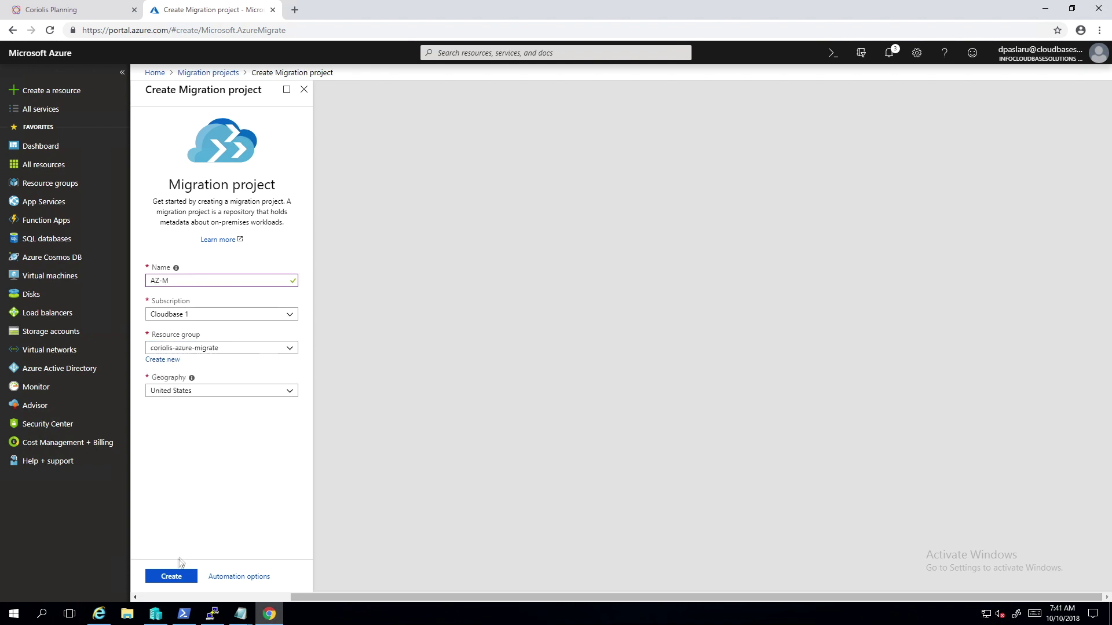
left_click(172, 576)
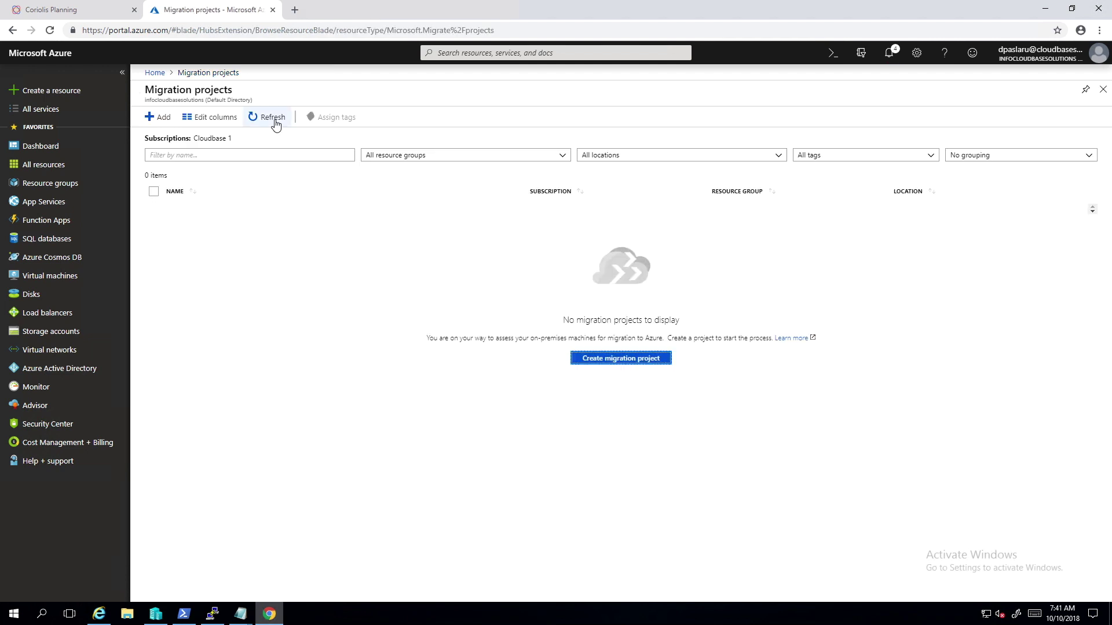
Open AZ-M's Discover and Assess section and its Discover machines instructions.
left_click(273, 116)
left_click(193, 216)
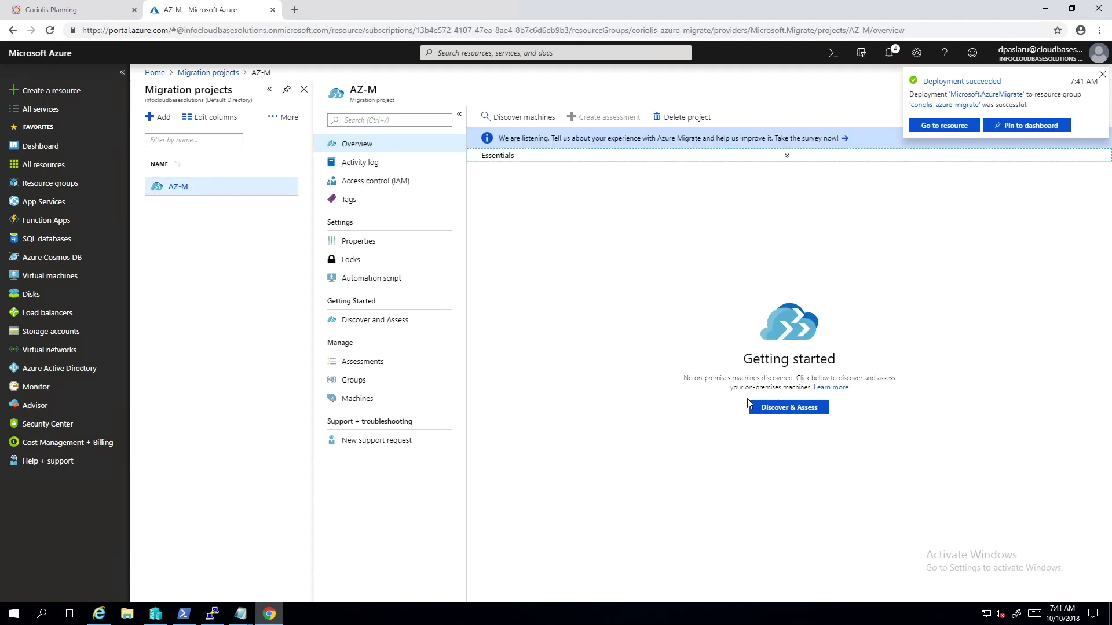
left_click(770, 412)
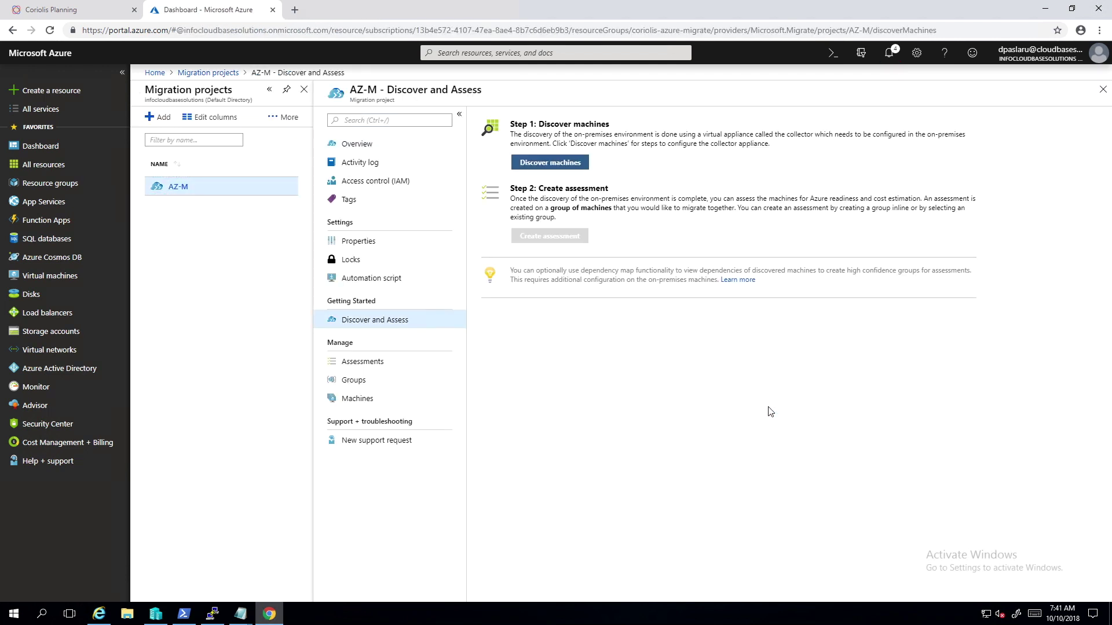
left_click(567, 165)
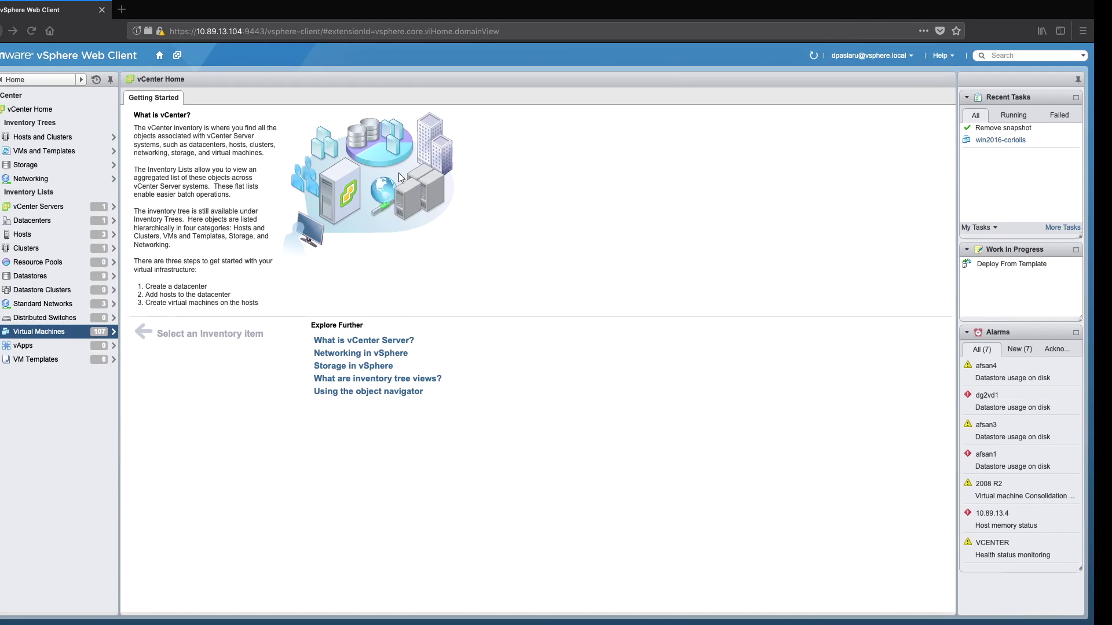
Open the Azure Migrate Collector Appliance VM console, launch Run Collector, and open a new browser tab.
left_click(104, 332)
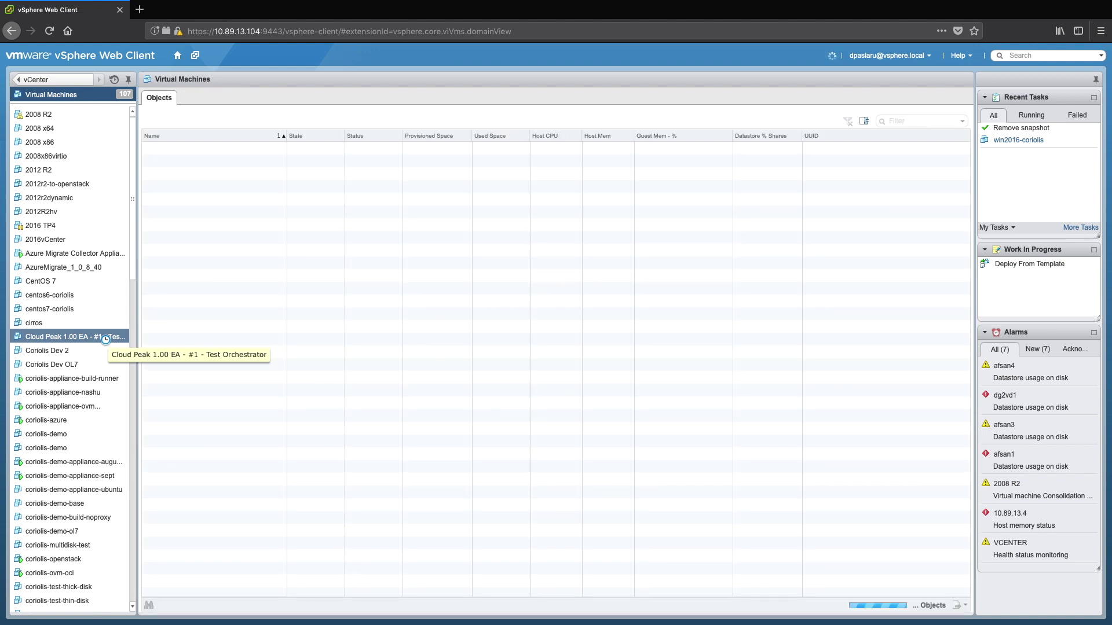
left_click(68, 255)
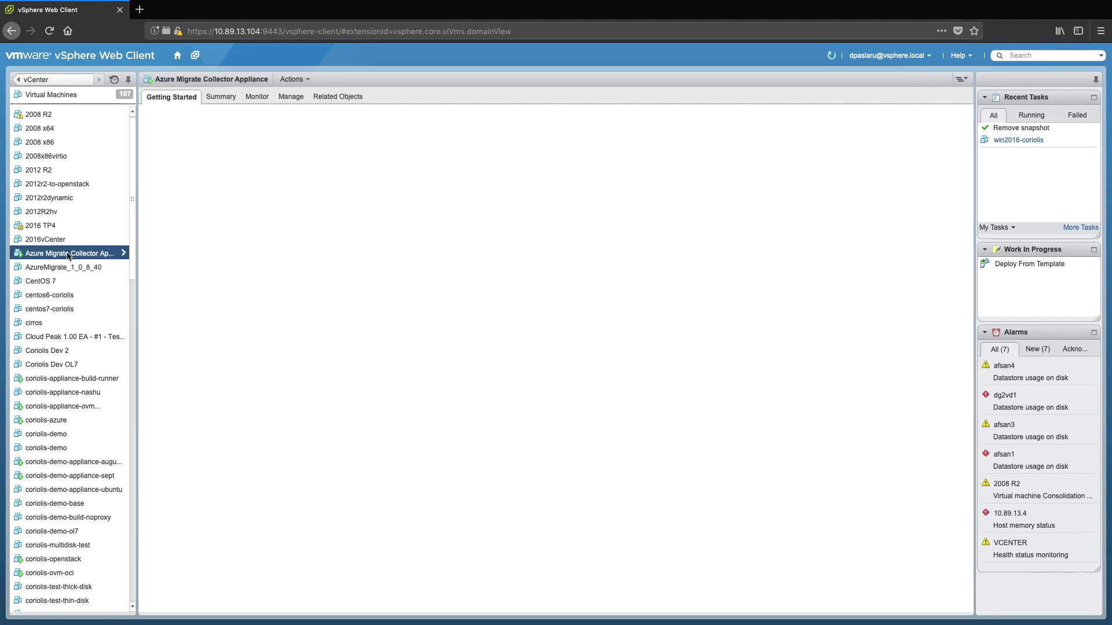
right_click(96, 253)
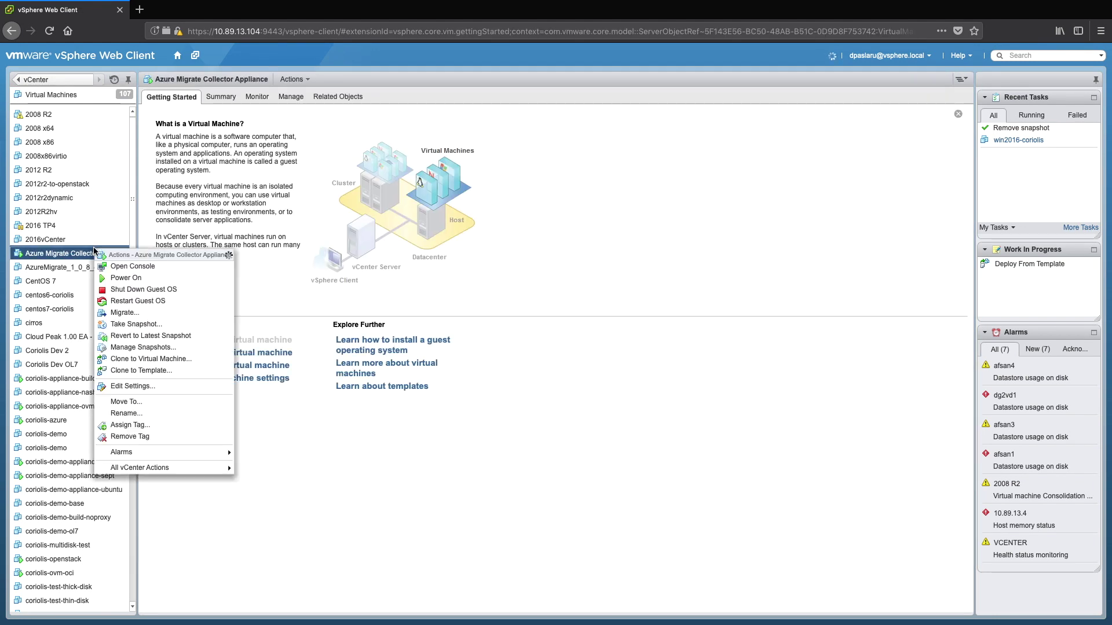
left_click(149, 269)
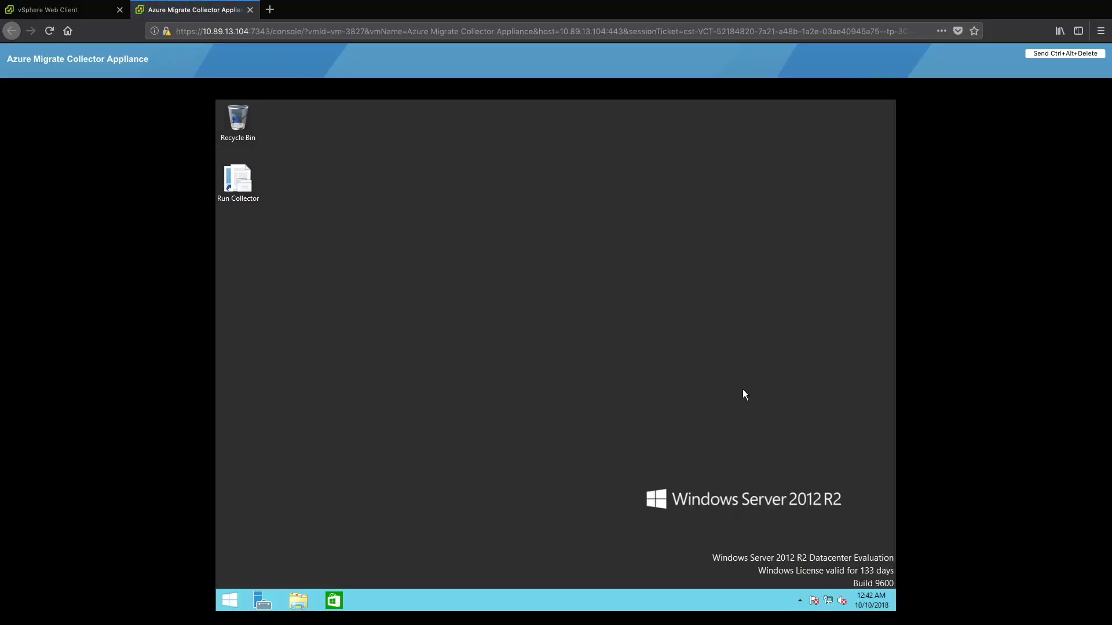
double_click(238, 196)
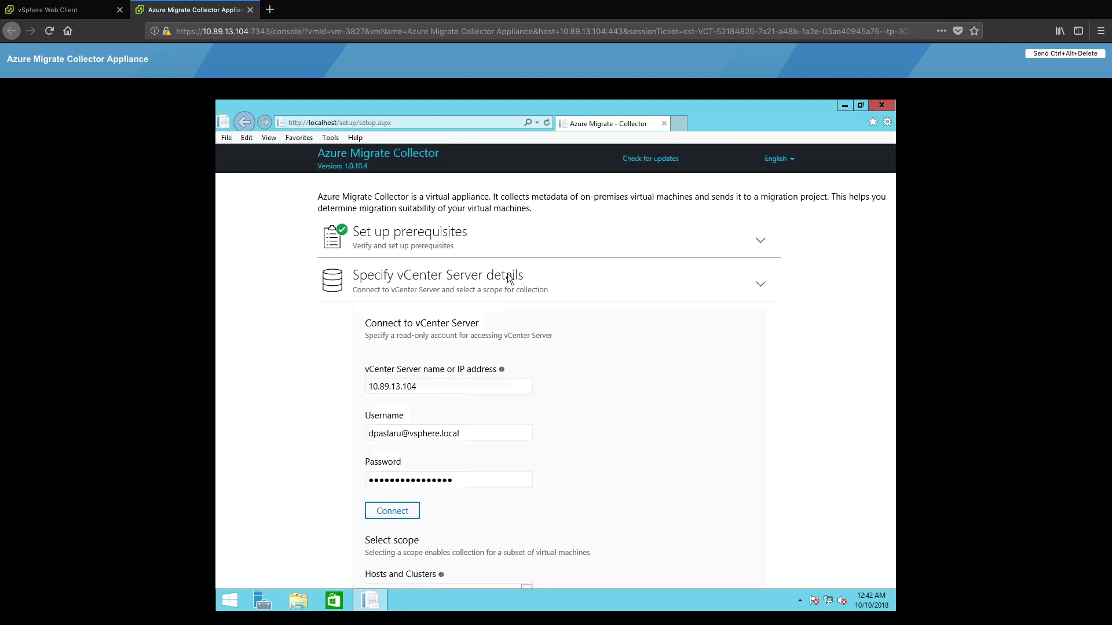
left_click(680, 123)
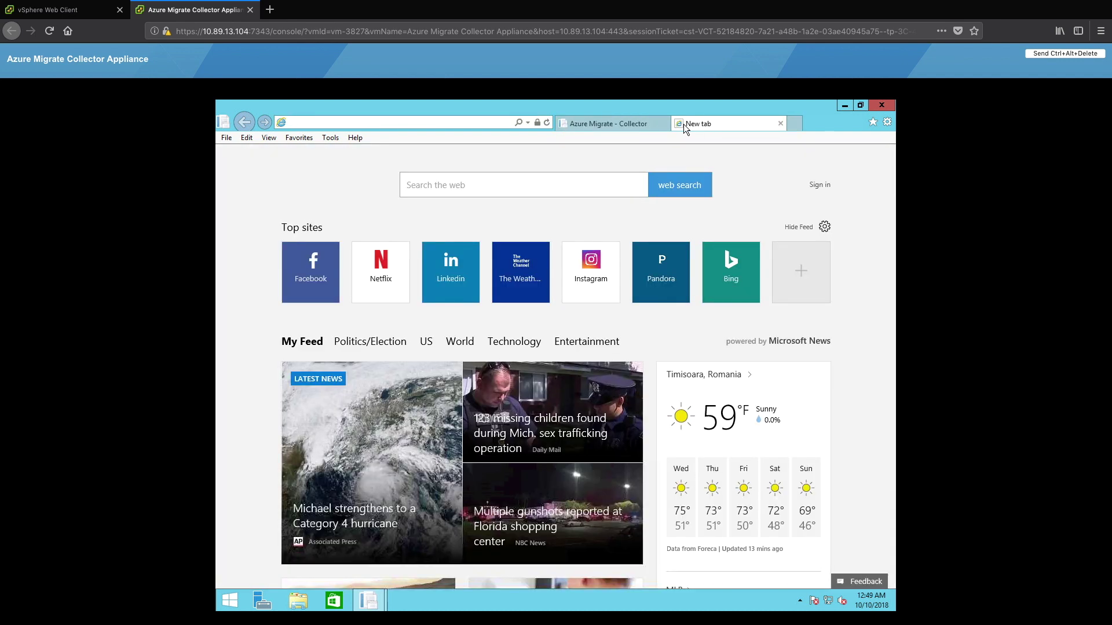
Sign in to portal.azure.com with the account e-mail and password, staying signed in.
type("portal.azure.com")
key("Return")
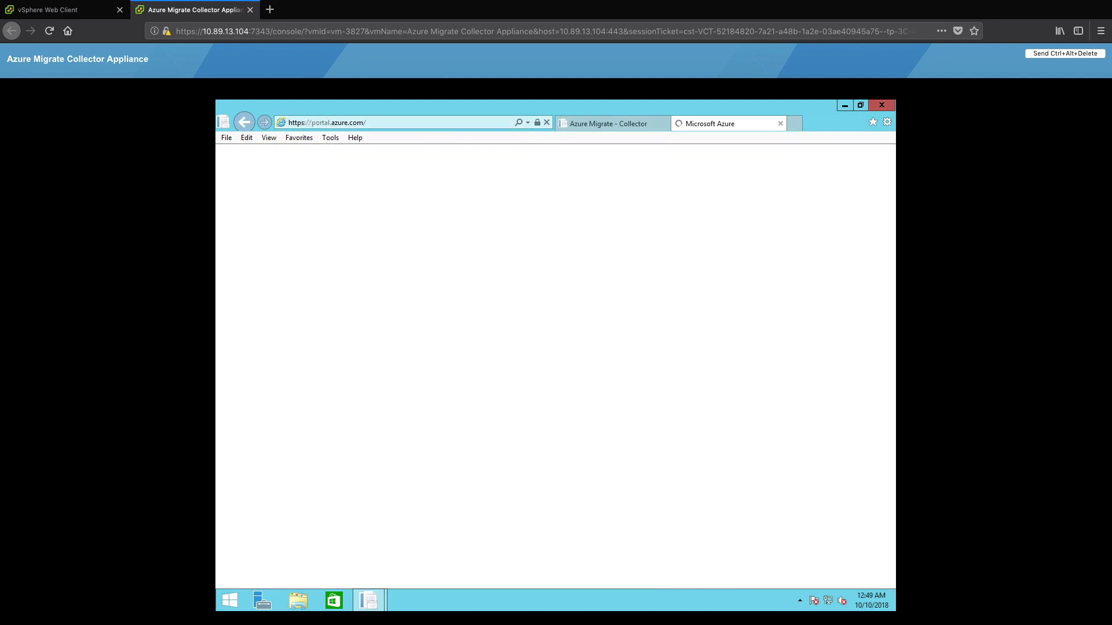
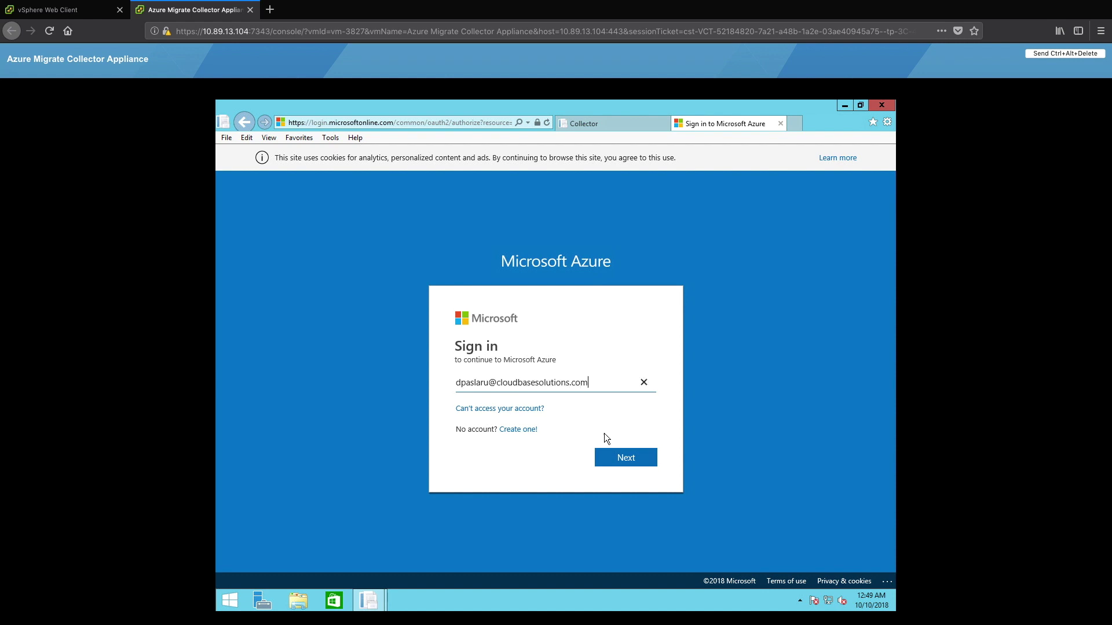
left_click(625, 457)
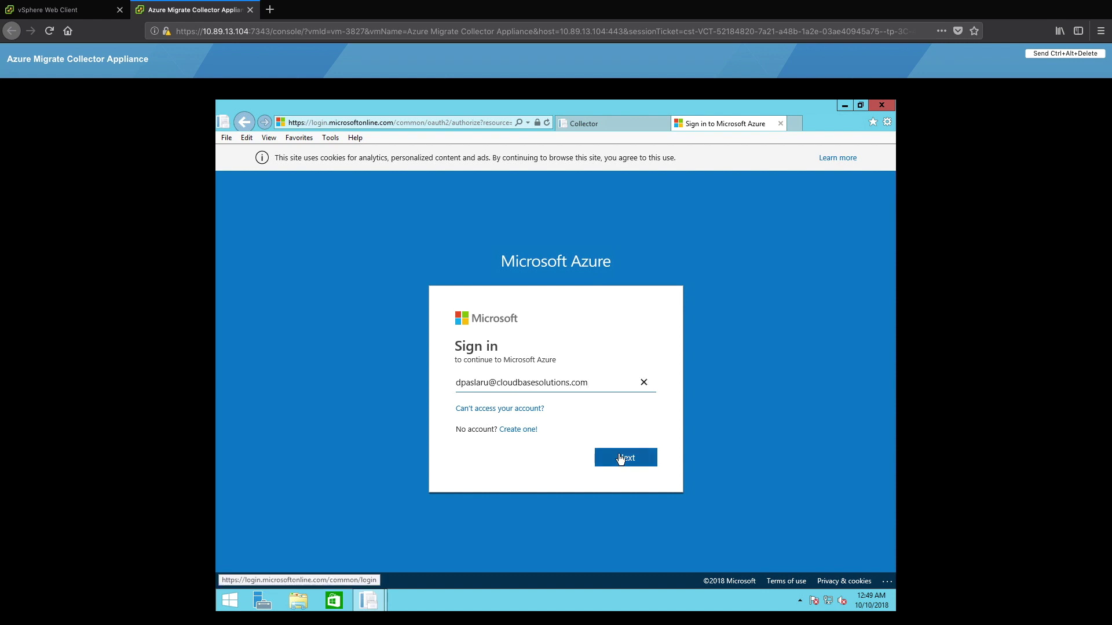
type("***************")
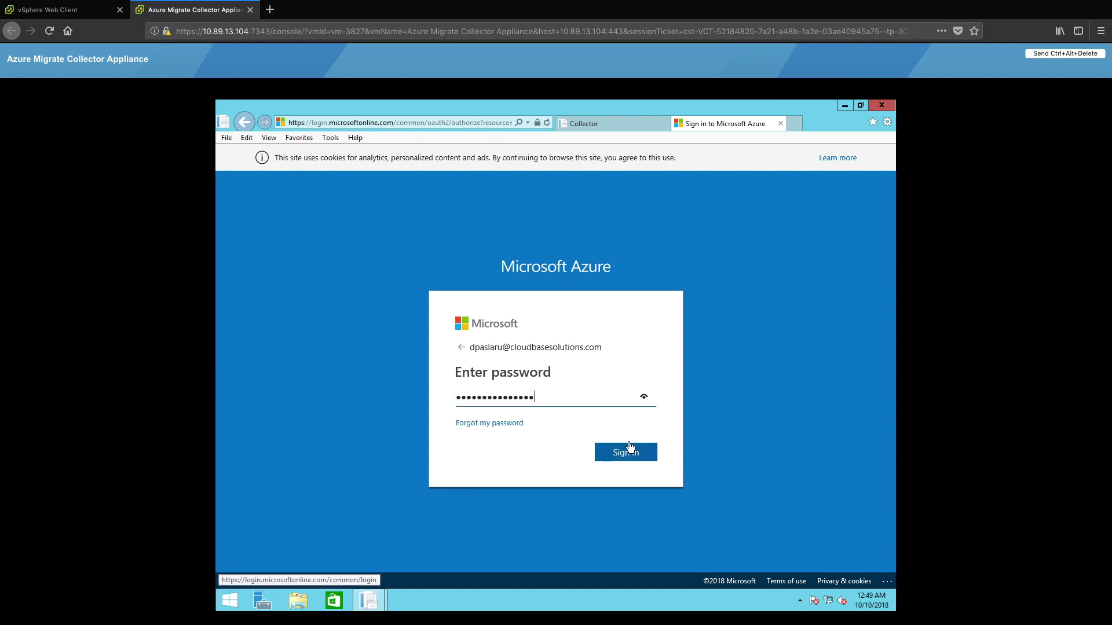
left_click(627, 452)
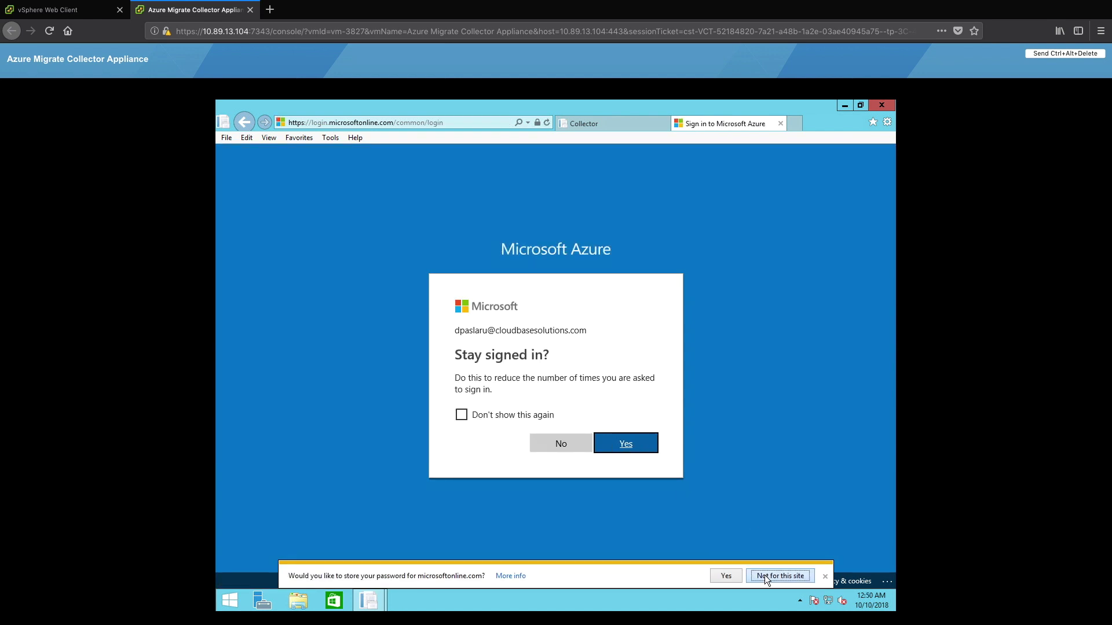
left_click(764, 575)
left_click(624, 446)
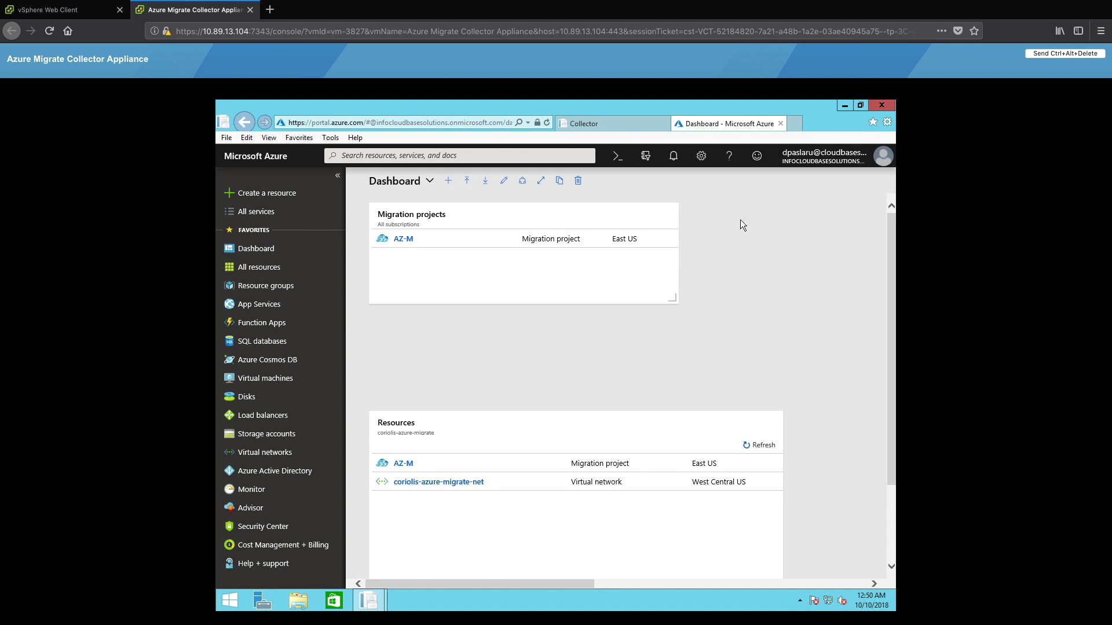
Open the AZ-M project's Discover machines page.
left_click(404, 240)
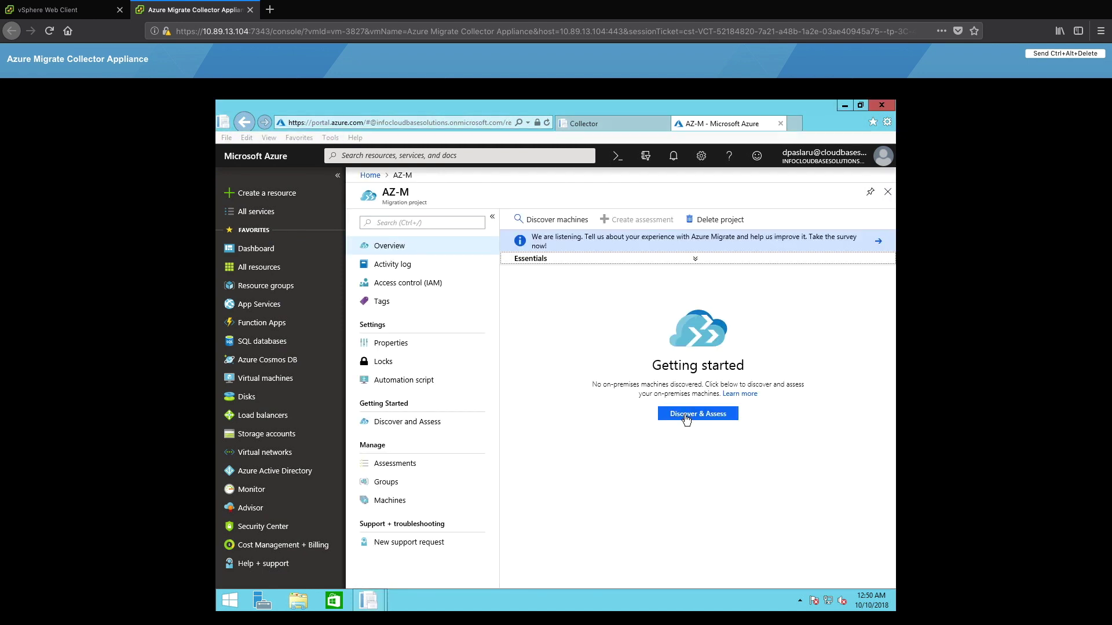
left_click(684, 415)
left_click(597, 266)
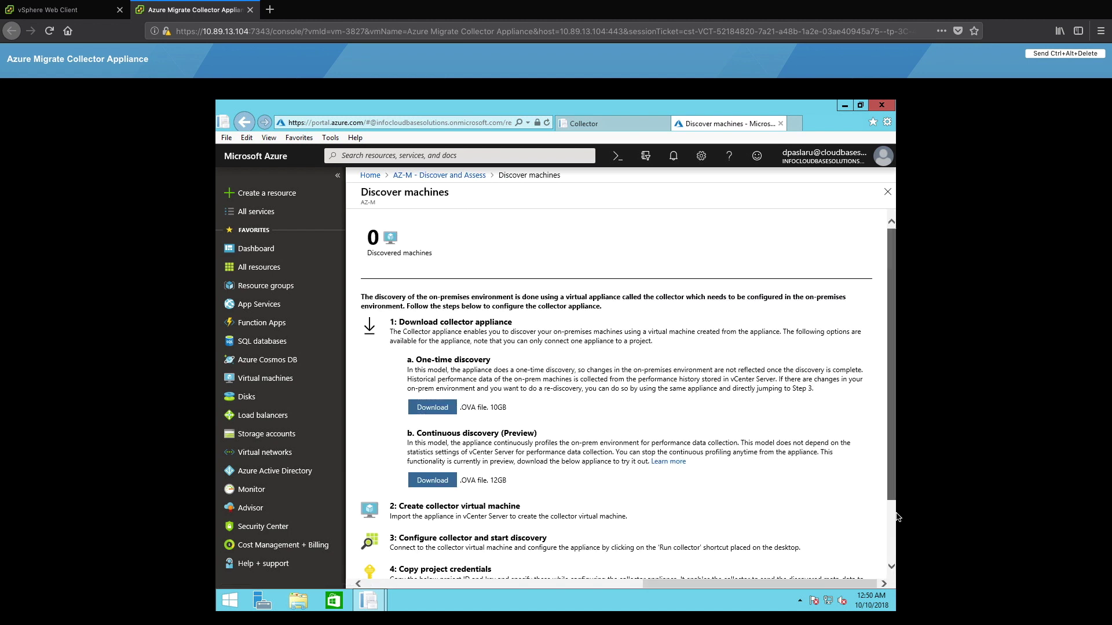
left_click_drag(891, 499, 898, 559)
Connect the collector to vCenter 10.89.13.104, choose CI as the collection scope, and continue.
left_click(610, 128)
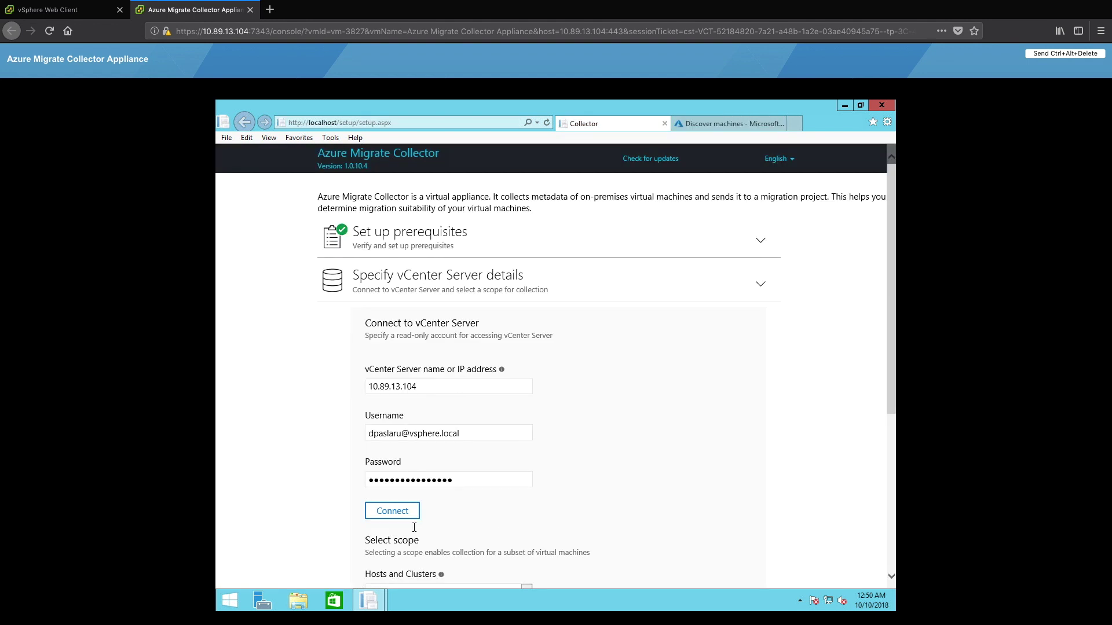
left_click(392, 510)
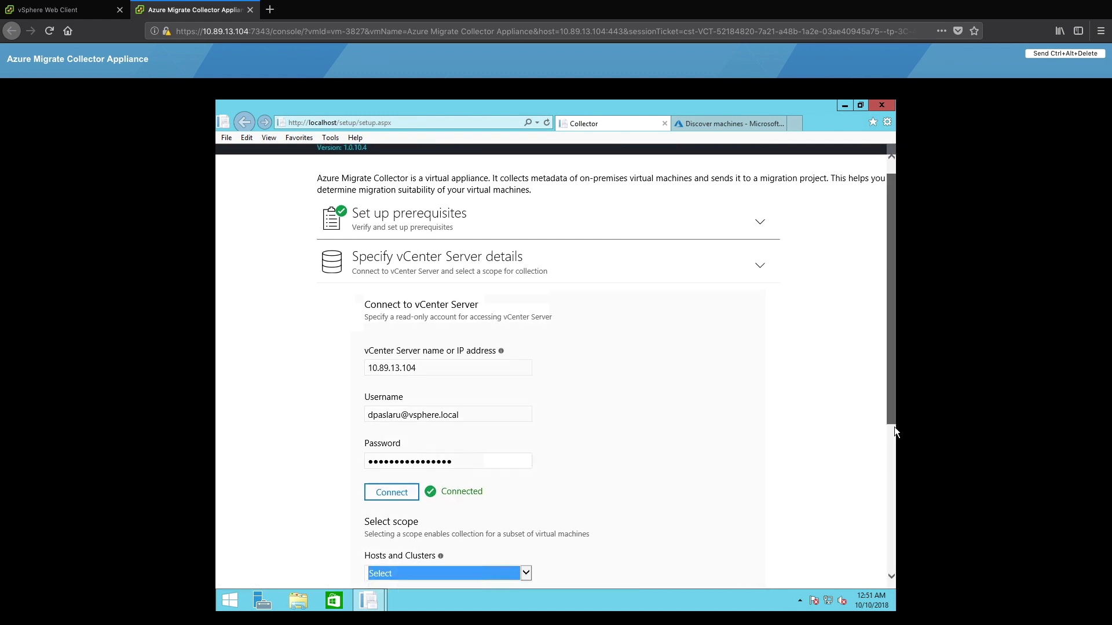
scroll(894, 426, "down", 3)
left_click(526, 417)
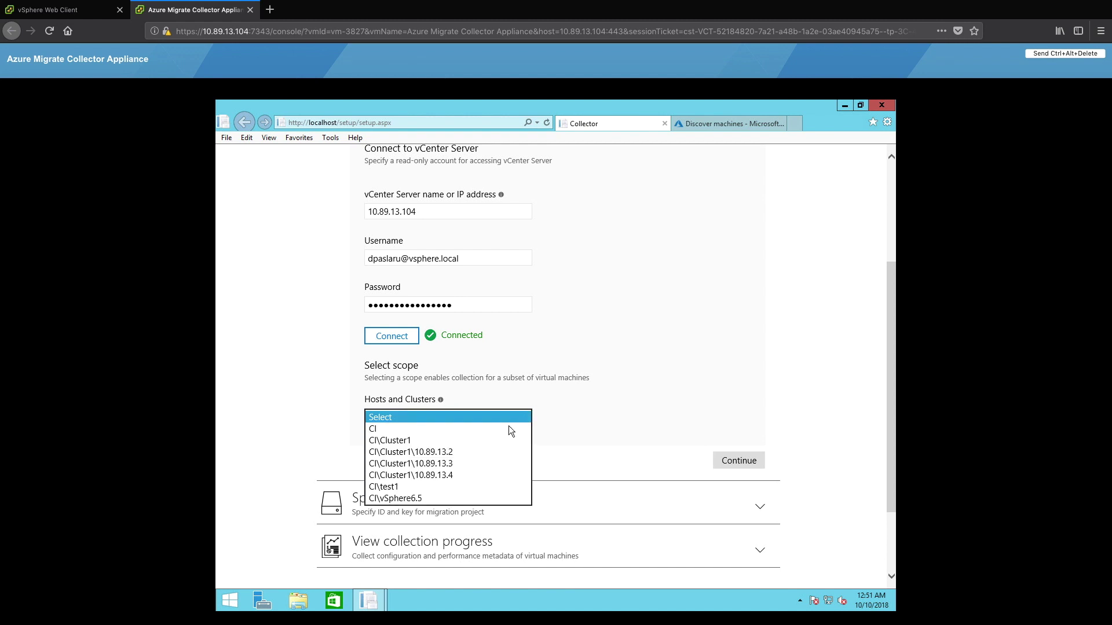
left_click(444, 427)
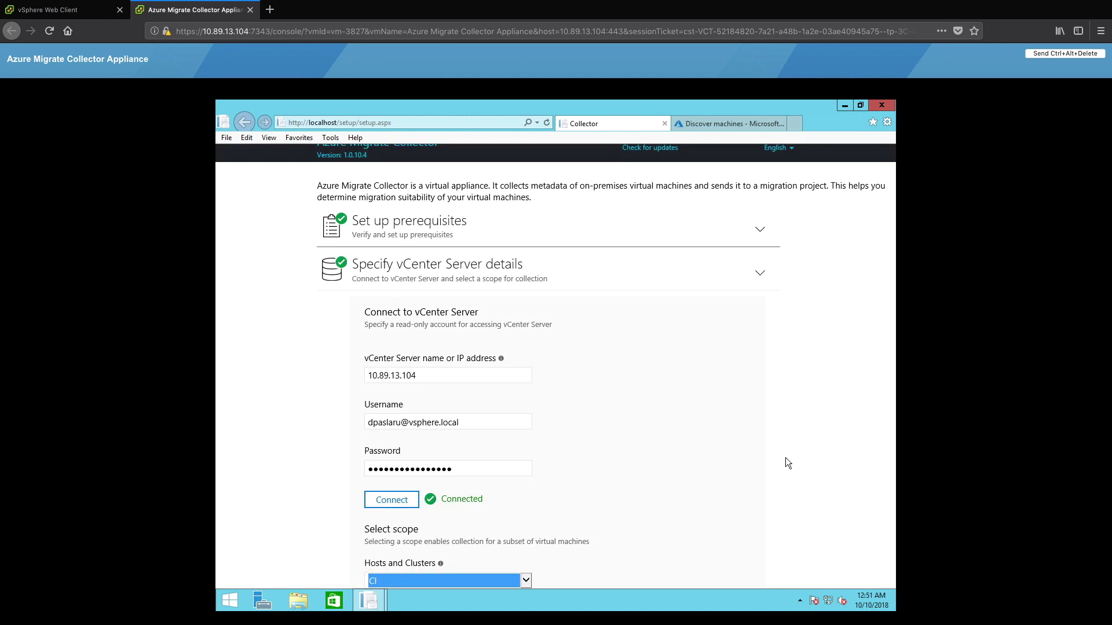
scroll(891, 409, "down", 3)
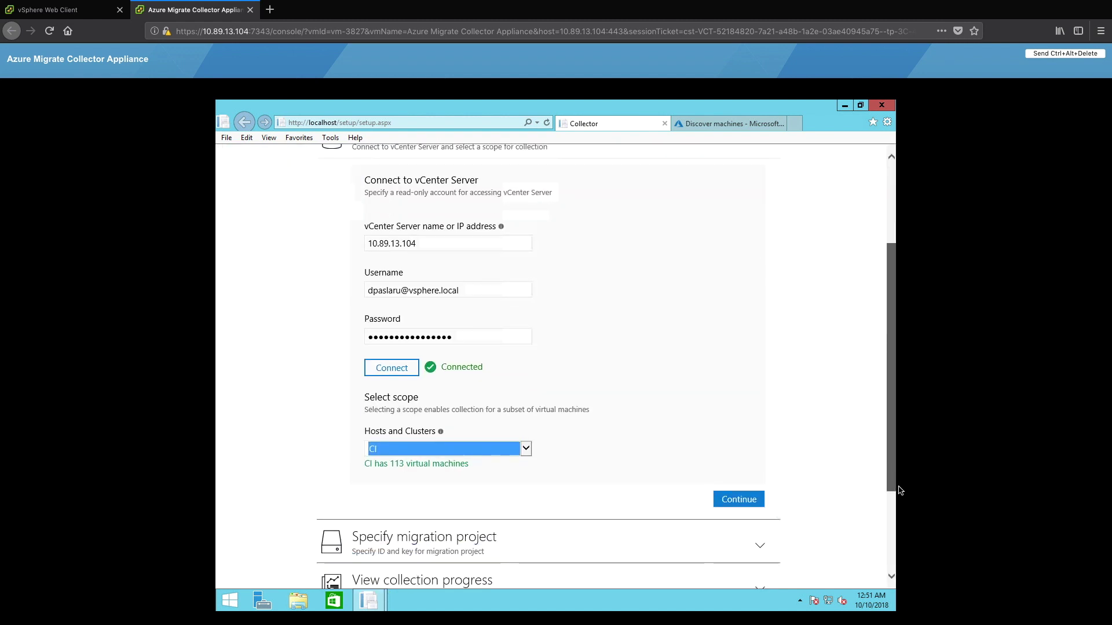
left_click(769, 496)
left_click(756, 497)
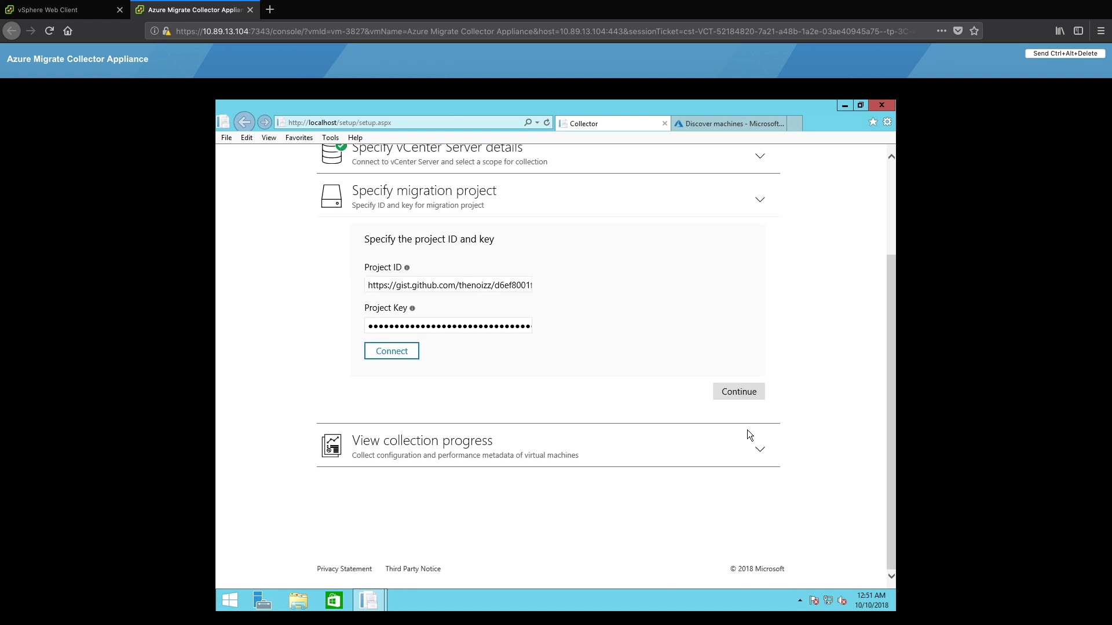
Copy the AZ-M project ID from the portal into the Collector's Project ID field.
left_click(749, 122)
left_click(811, 531)
left_click(614, 125)
triple_click(508, 283)
key("BackSpace")
right_click(508, 284)
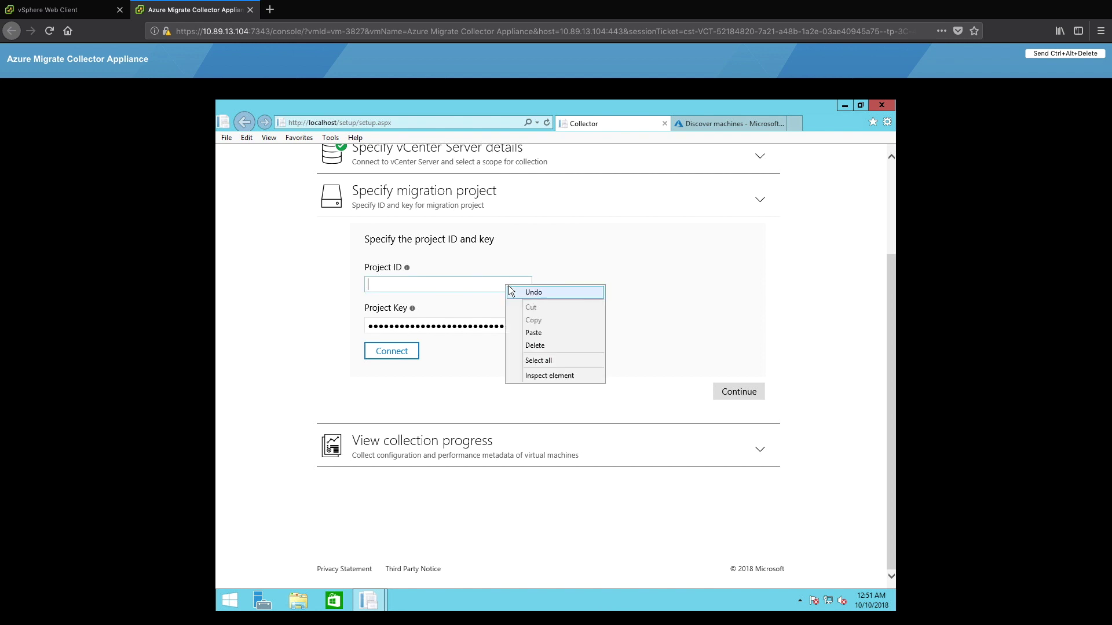
left_click(550, 330)
Enter the project key, connect the collector and start collecting the 113 machines.
left_click(732, 122)
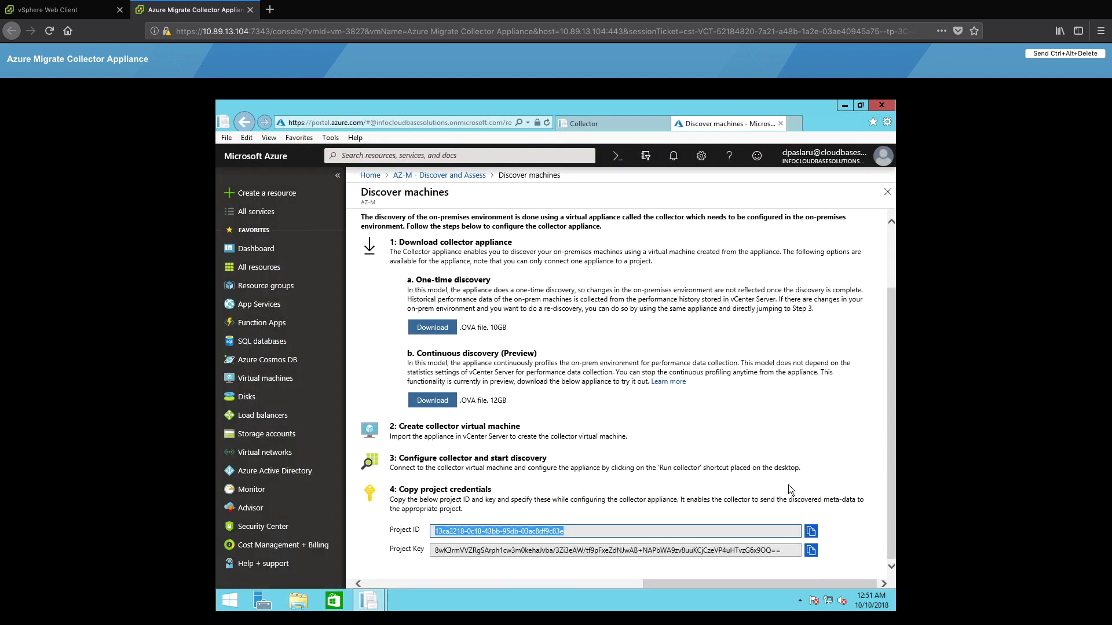
left_click(811, 550)
left_click(603, 118)
double_click(510, 326)
left_click(406, 351)
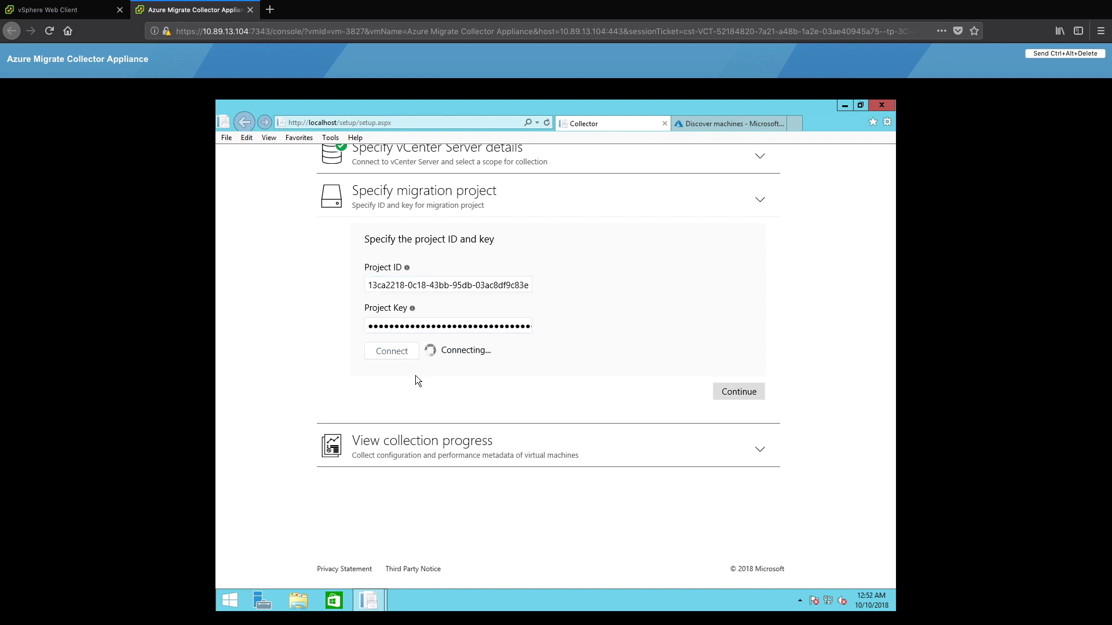
left_click(733, 390)
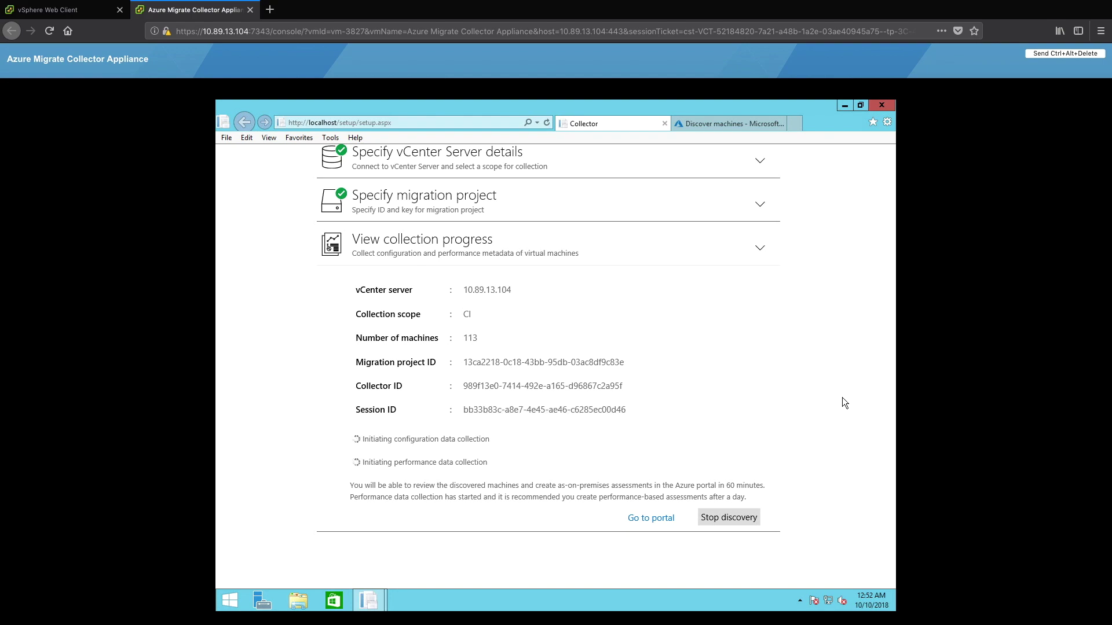
left_click(749, 123)
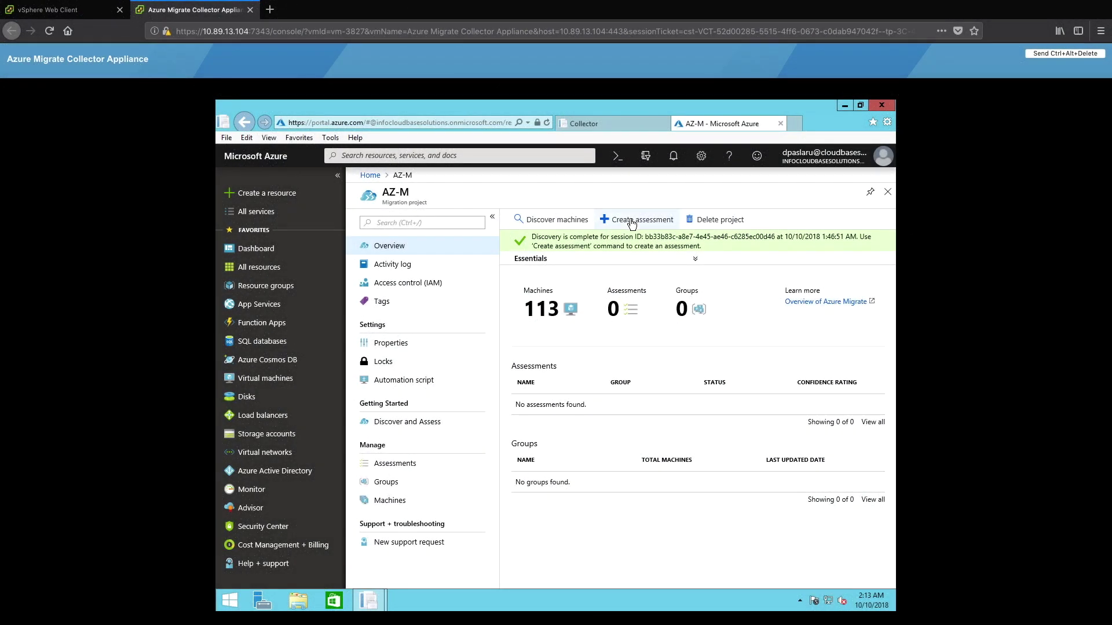
Start an assessment for new group vm-group1 with win2012r2-coriolis and ubuntu16.04-coriolis ticked.
left_click(631, 221)
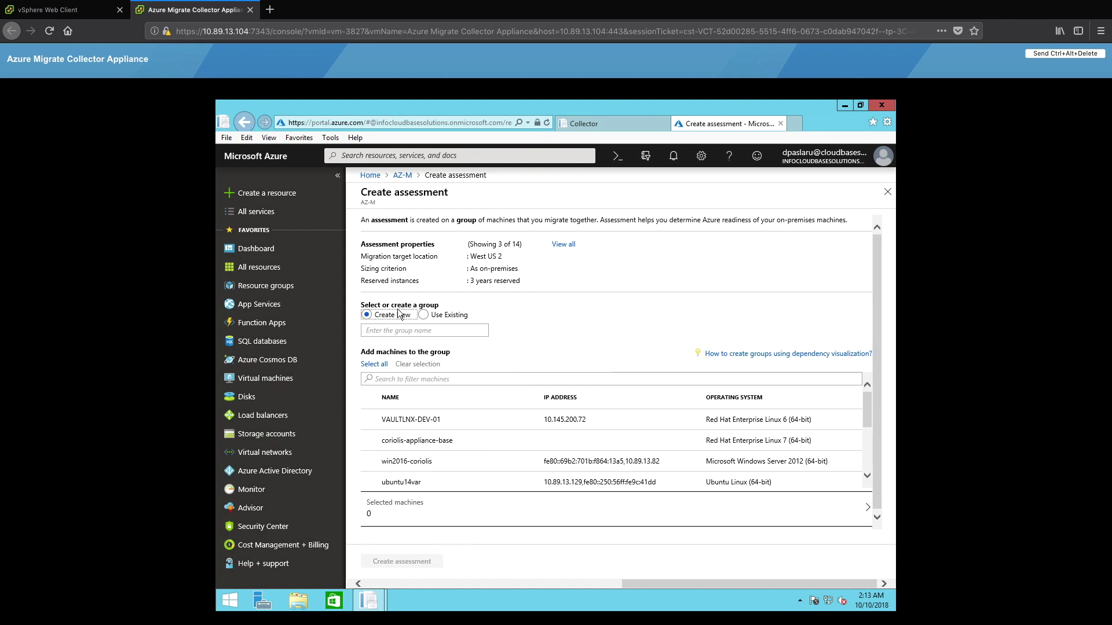
type("p1")
left_click(459, 375)
type("2012r2")
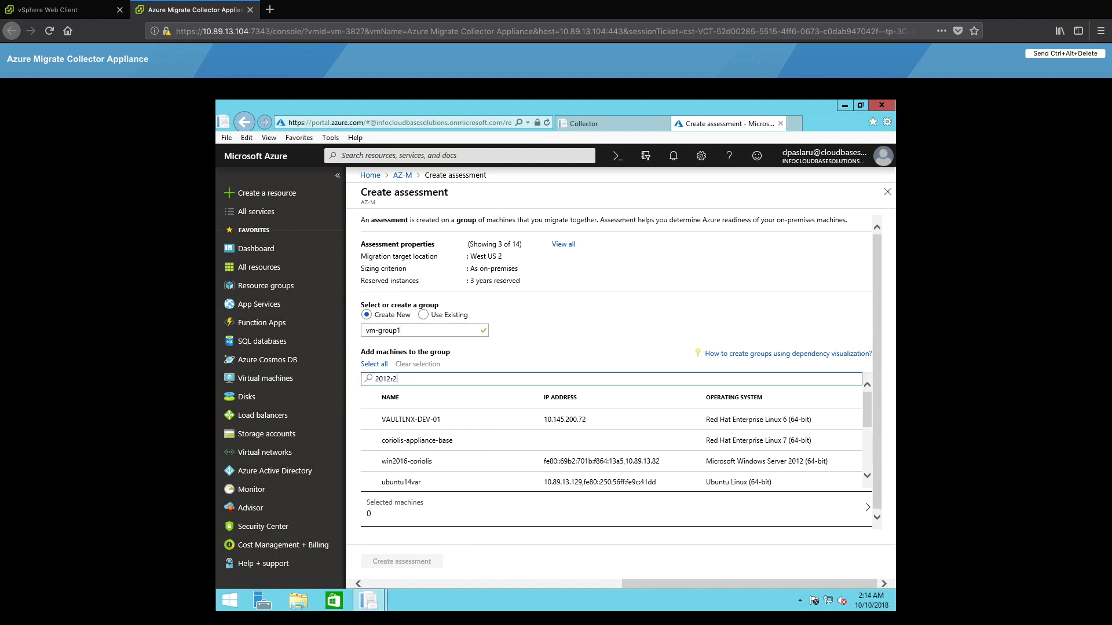
left_click(369, 419)
double_click(430, 378)
type("16.04")
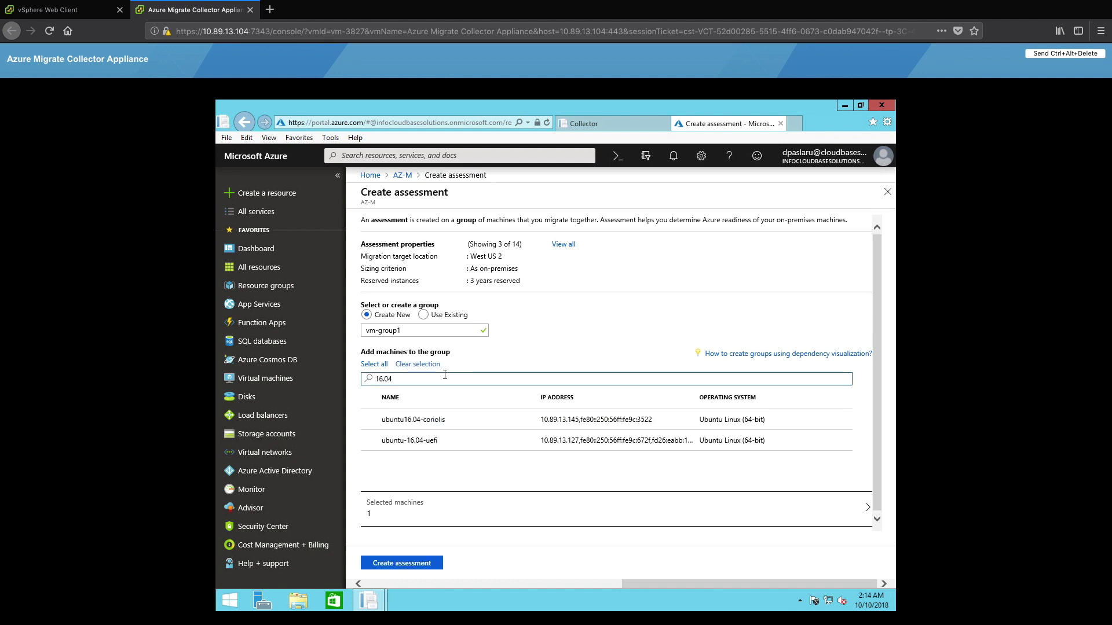
left_click(369, 419)
Create the vm-group1 assessment and open its details.
left_click(396, 563)
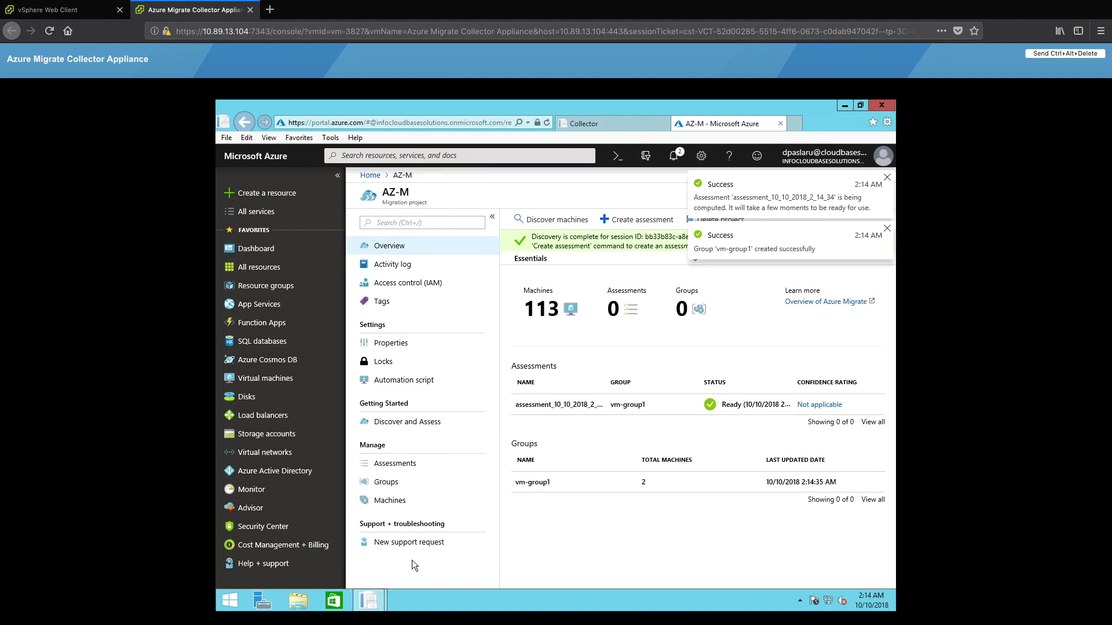
left_click(604, 412)
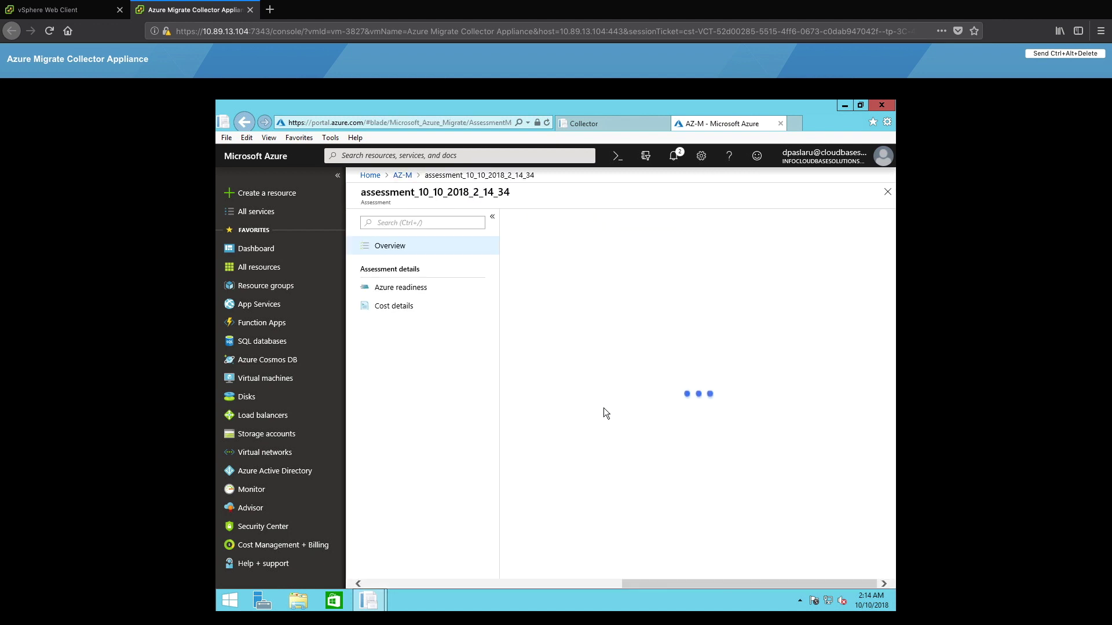
left_click_drag(890, 273, 891, 254)
scroll(773, 346, "down", 3)
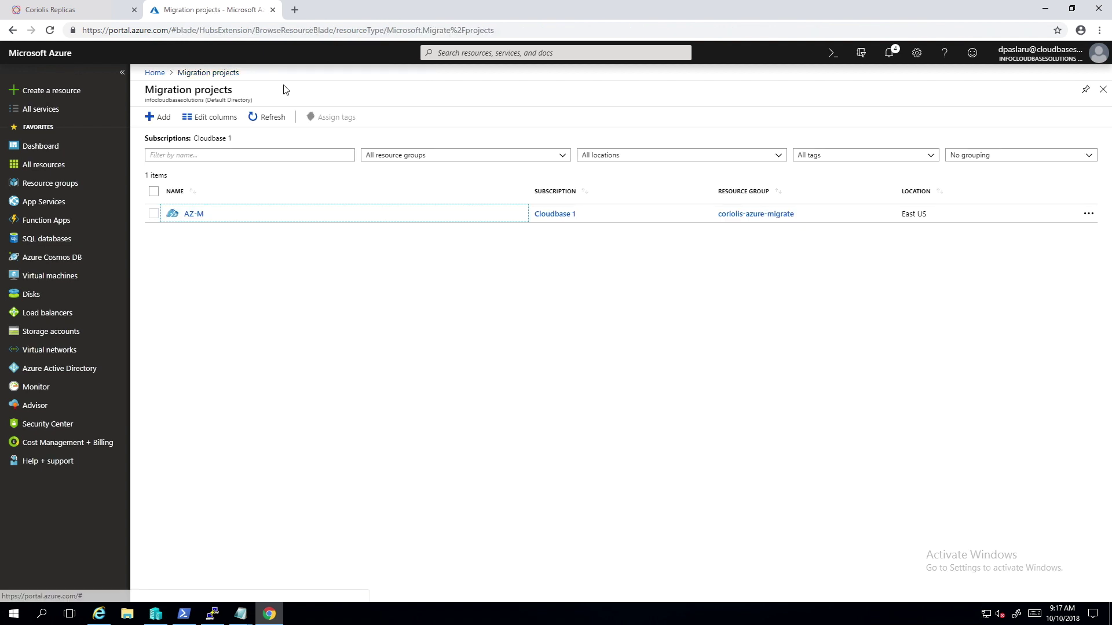
Open AZ-M's vm-group1 assessment with readiness and cost estimates, then return to Coriolis Replicas.
left_click(193, 214)
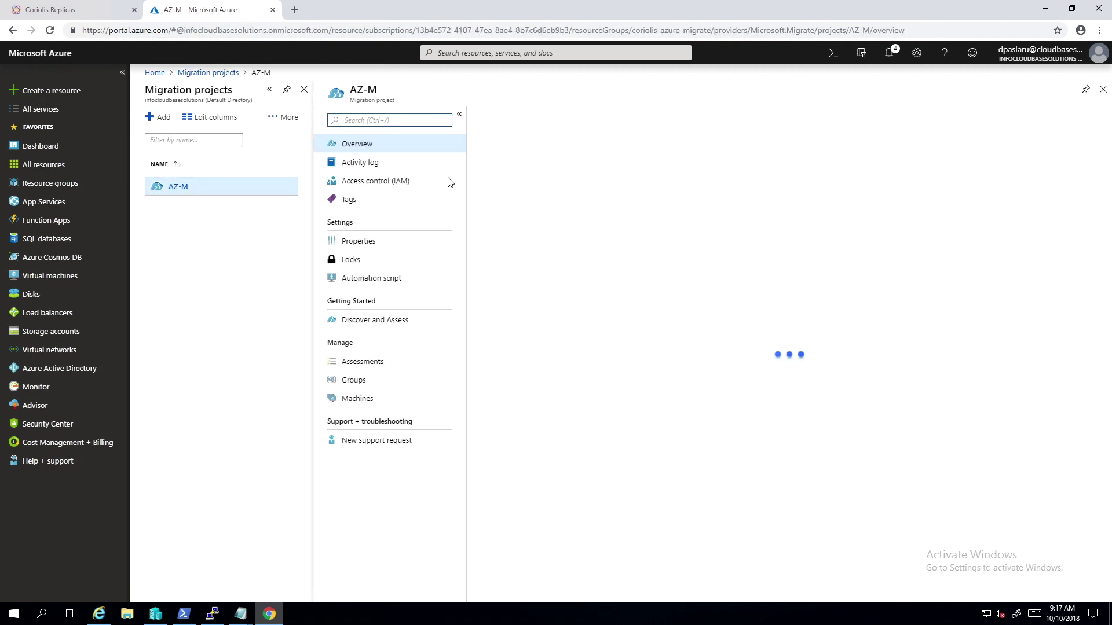
left_click(554, 302)
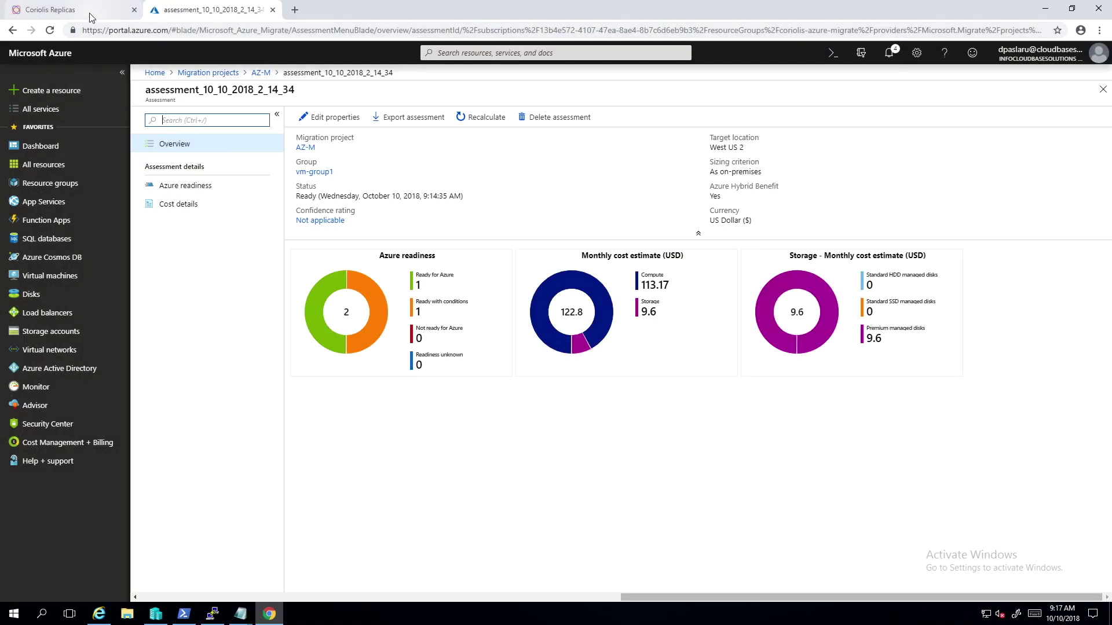
left_click(89, 13)
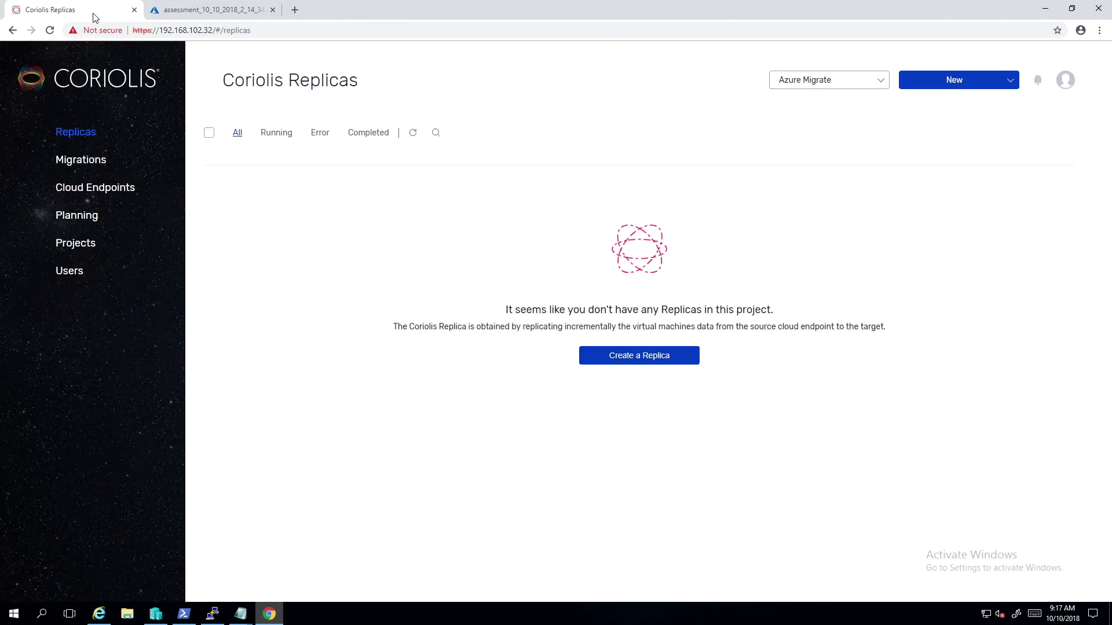
Browse Migrations and Cloud Endpoints, then open assessment_10_10_2018_2_14_34 from Planning.
left_click(96, 160)
left_click(95, 191)
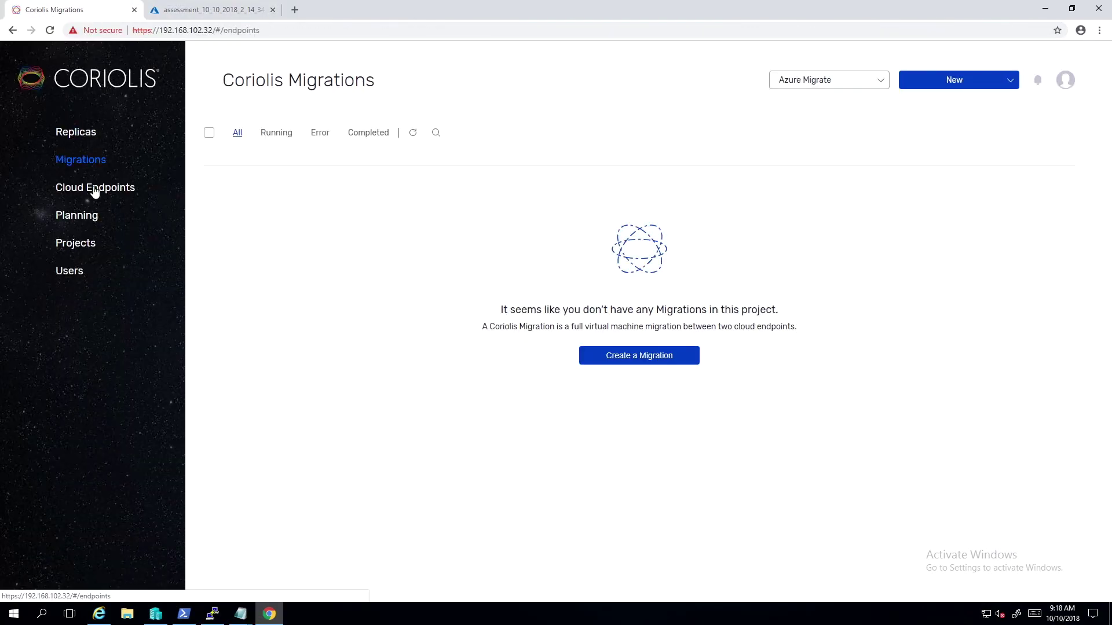
left_click(88, 218)
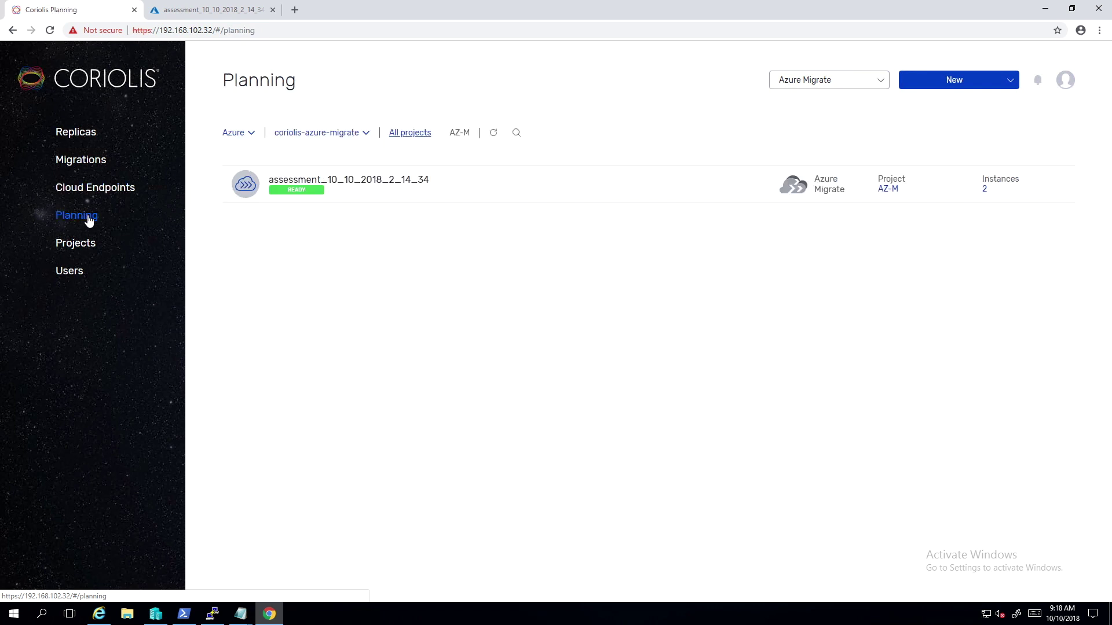
left_click(352, 193)
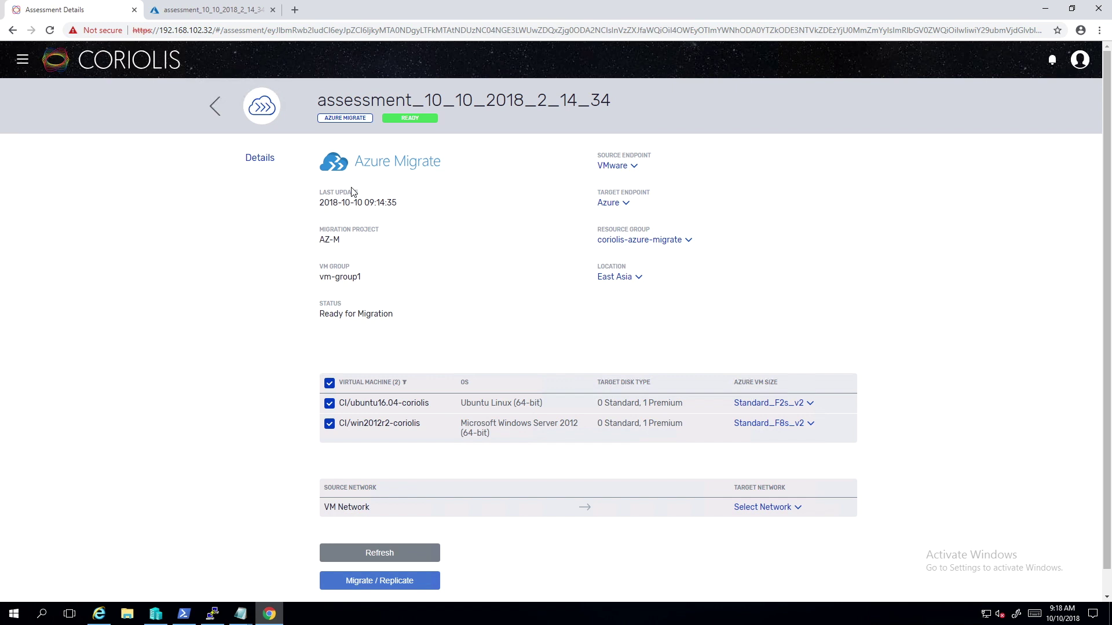
left_click(619, 206)
Target Multitenant AzureStack and map VM Network to coriolis-testnet/default-subnet.
left_click(589, 234)
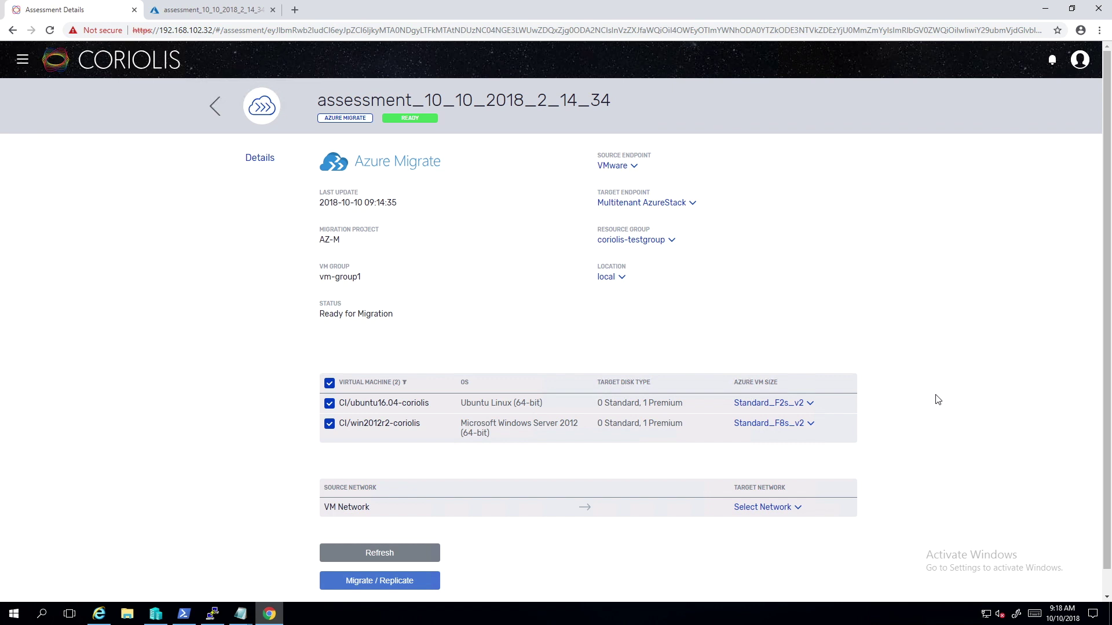
left_click(785, 510)
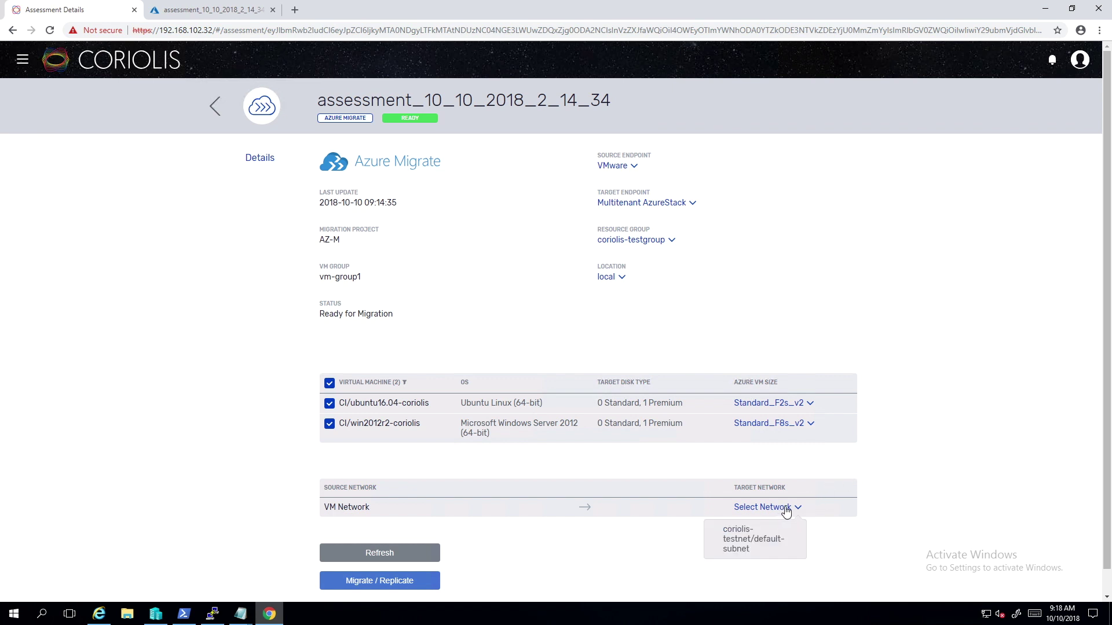
left_click(761, 541)
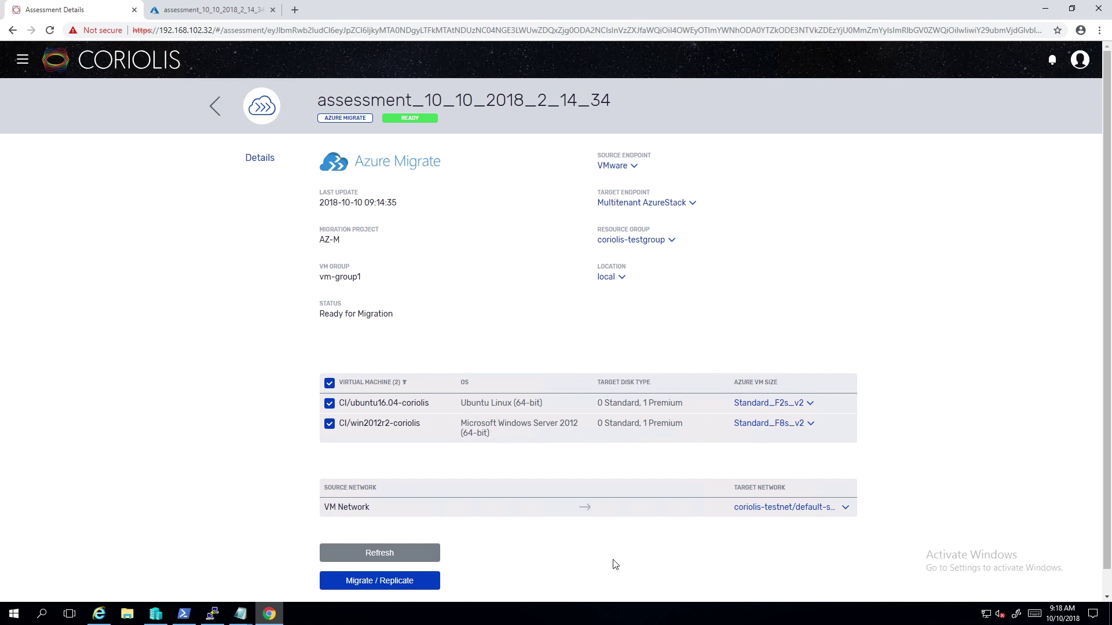
Choose Migrate / Replicate with Use Replica enabled and advanced options shown.
left_click(407, 591)
left_click(430, 361)
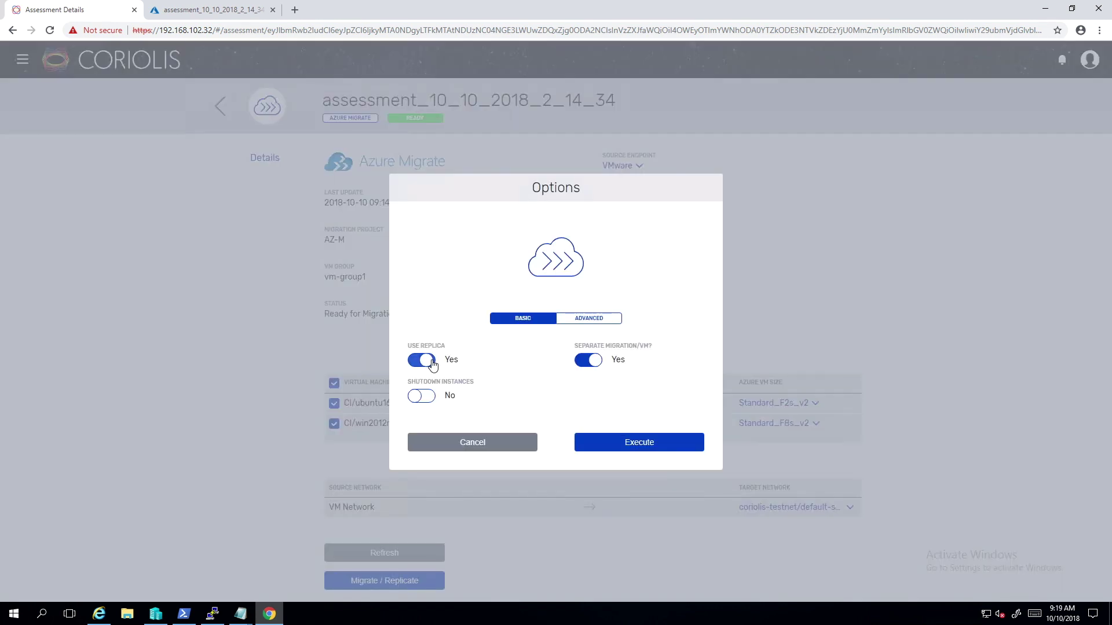
left_click(611, 324)
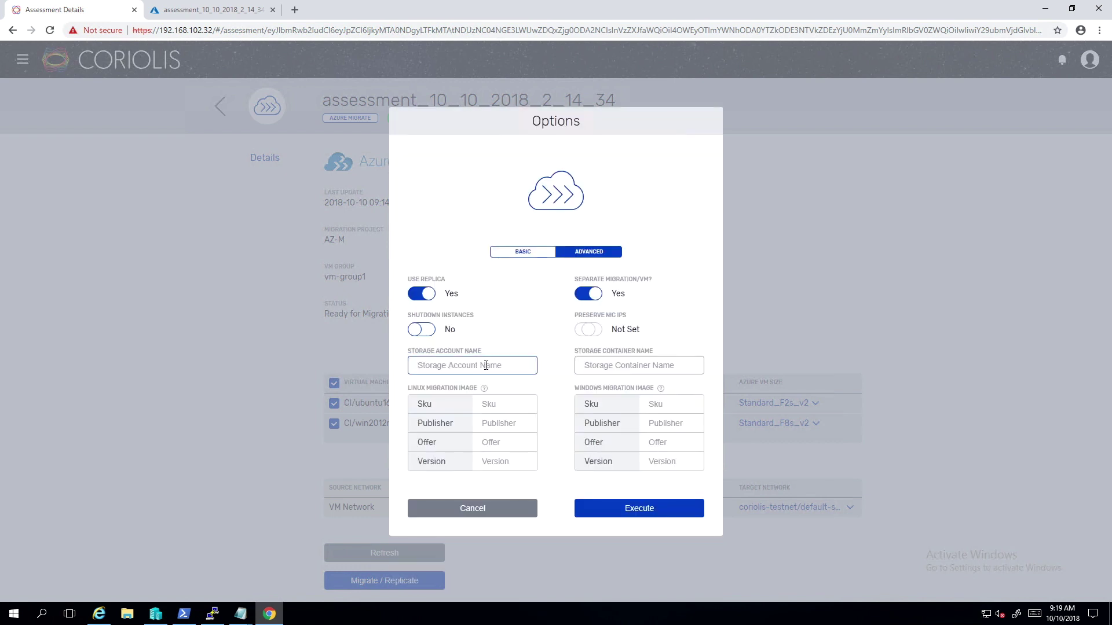
Set storage account azsteststor and container coriolis, then execute both replicas.
left_click(99, 613)
left_click_drag(539, 243, 506, 246)
key("ctrl+c")
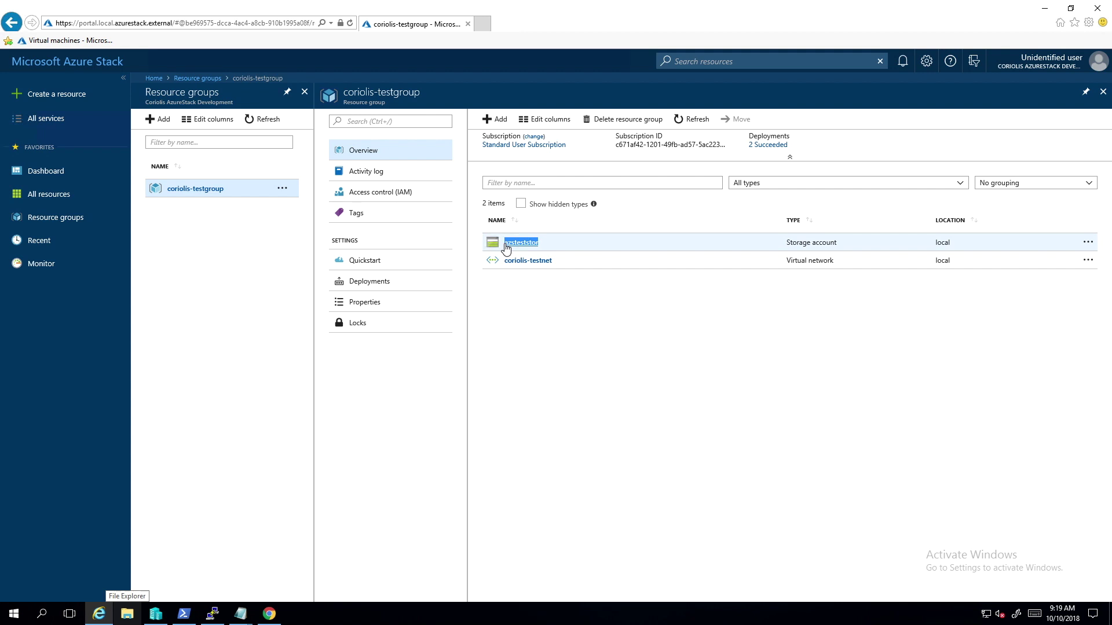
left_click(269, 614)
left_click(523, 366)
key("ctrl+v")
left_click(628, 366)
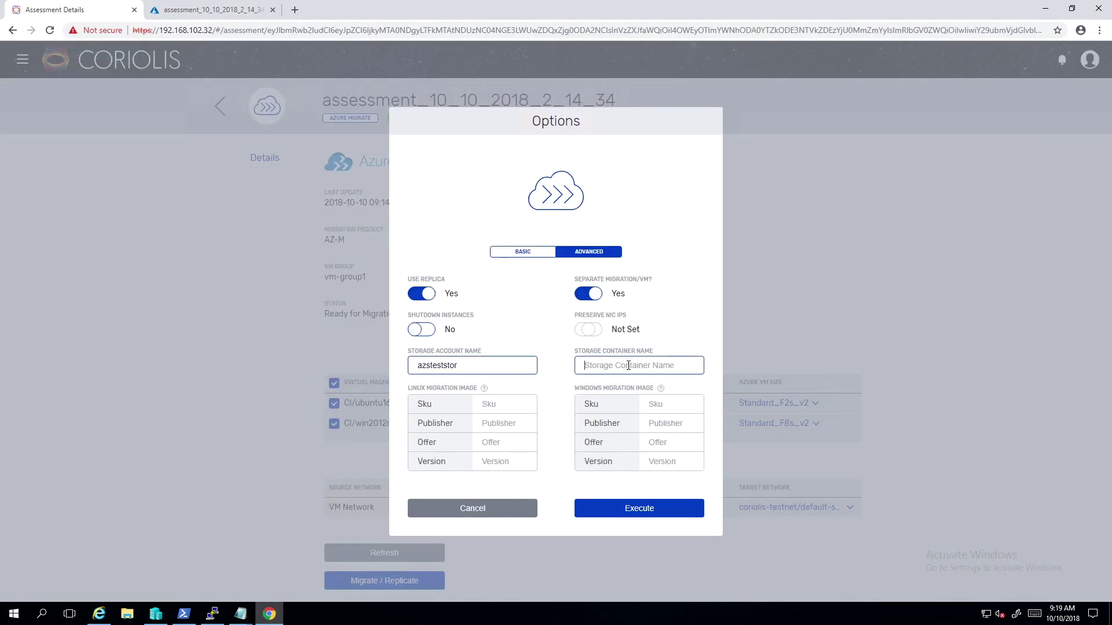
type("coriolis")
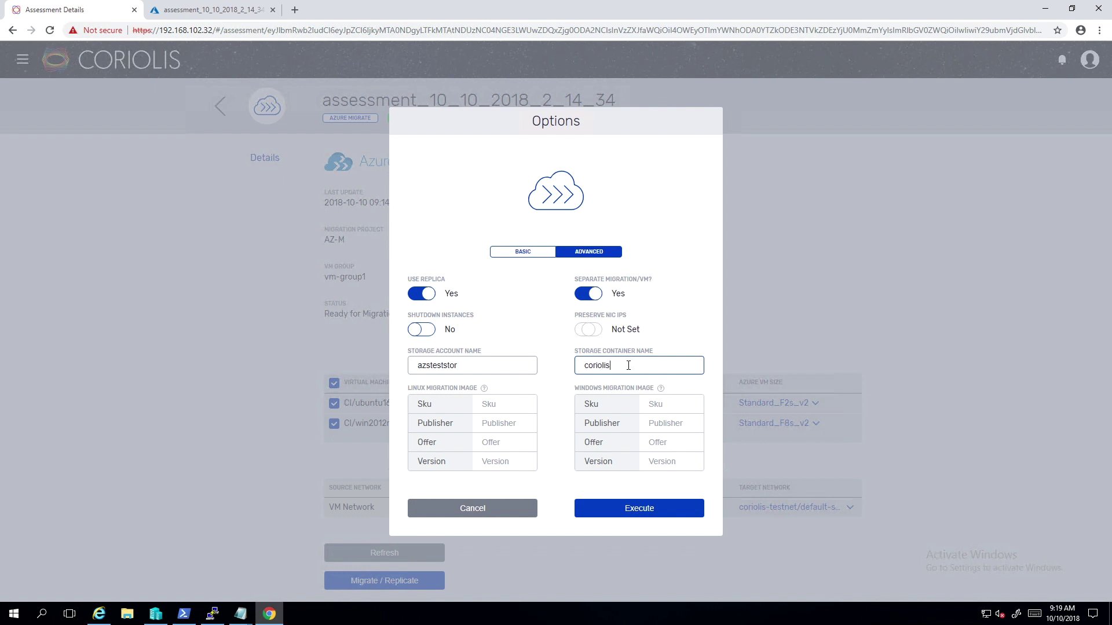
left_click(674, 512)
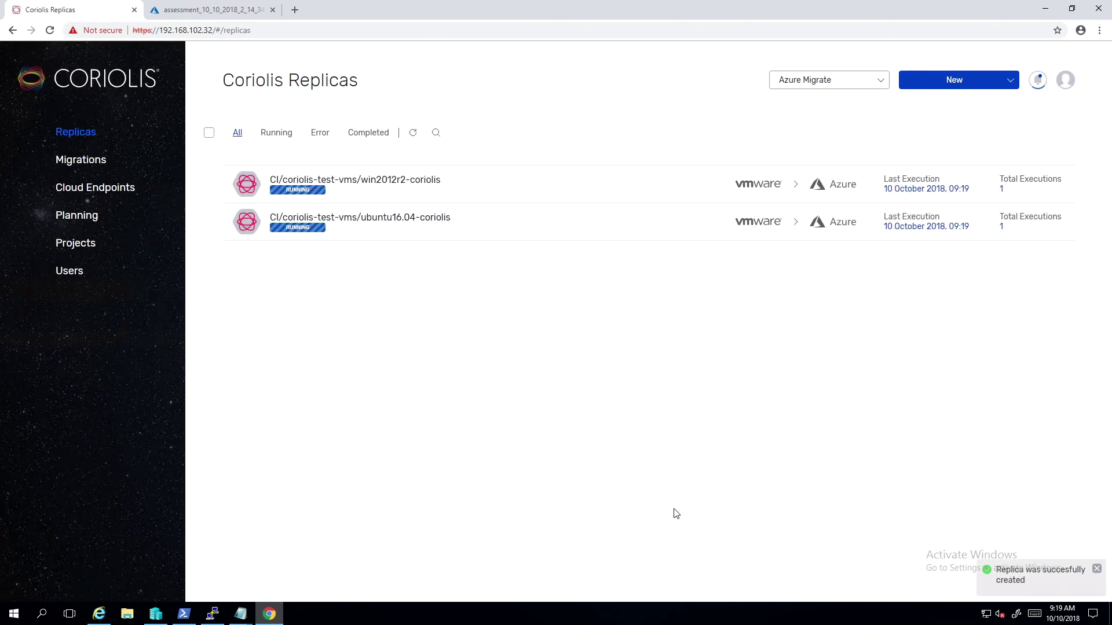
Review the win2012r2-coriolis replica's settings.
left_click(561, 191)
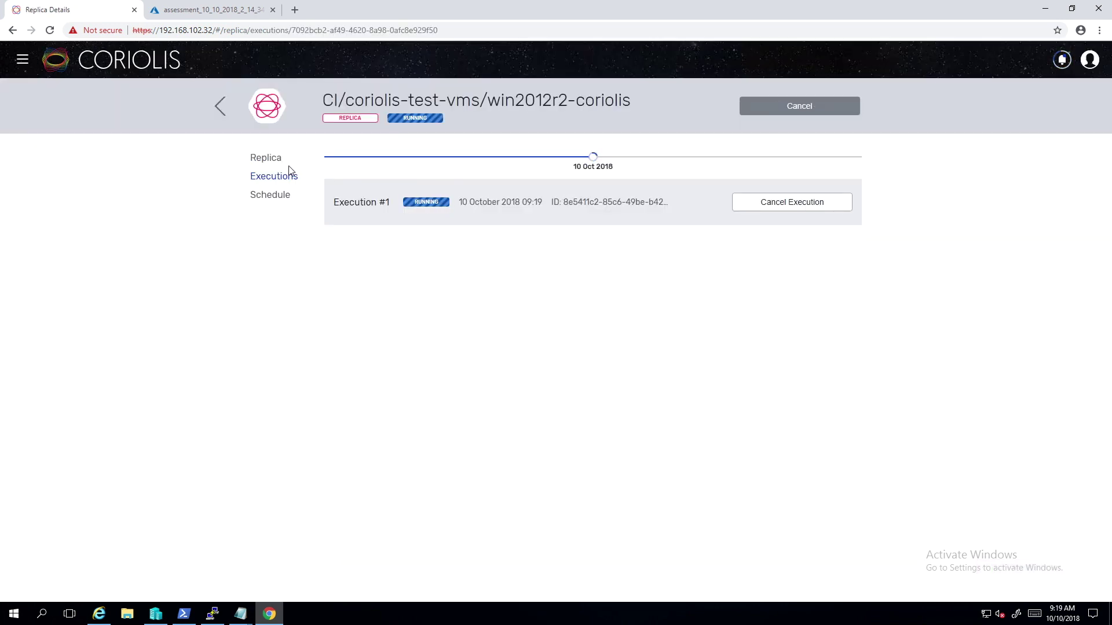
left_click(277, 162)
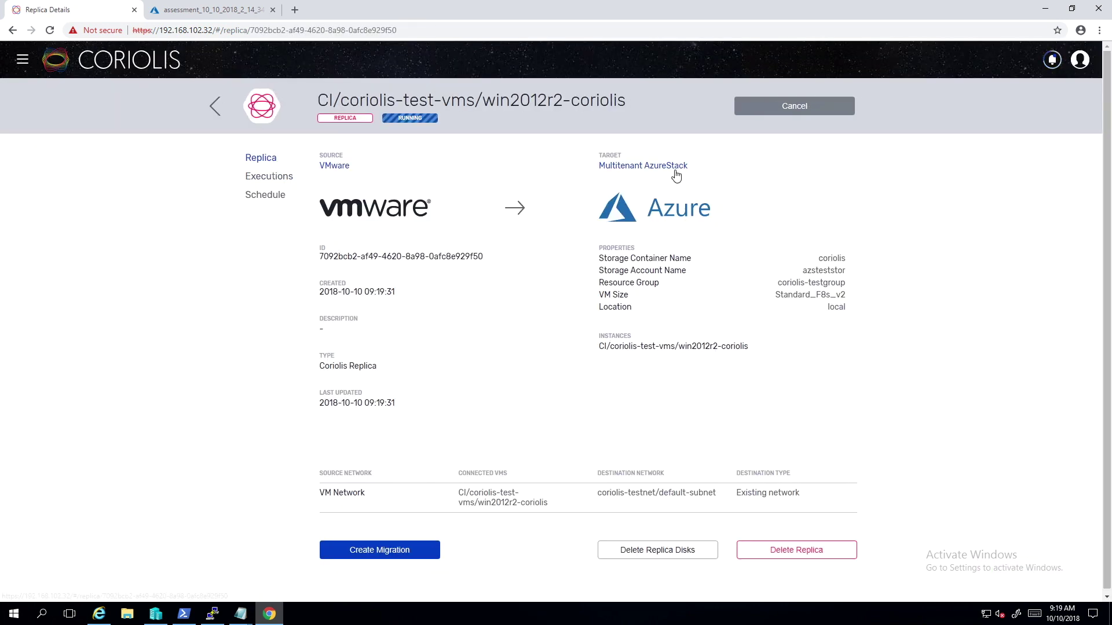
left_click(215, 106)
Review the ubuntu16.04-coriolis replica's settings and follow its Execution #1 in a restored window.
left_click(411, 220)
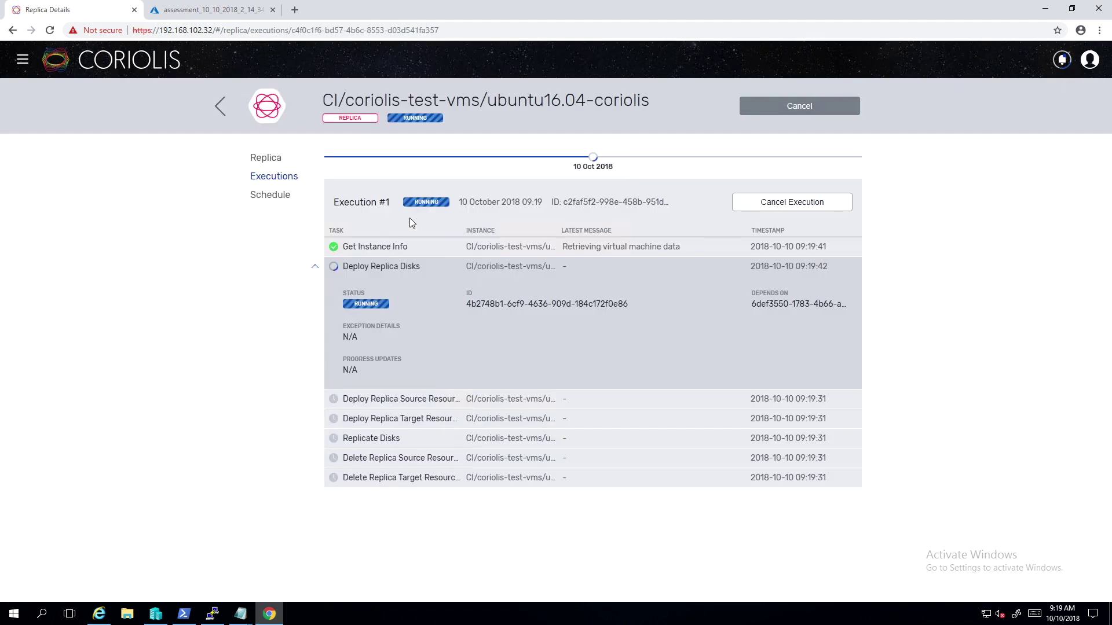
left_click(273, 161)
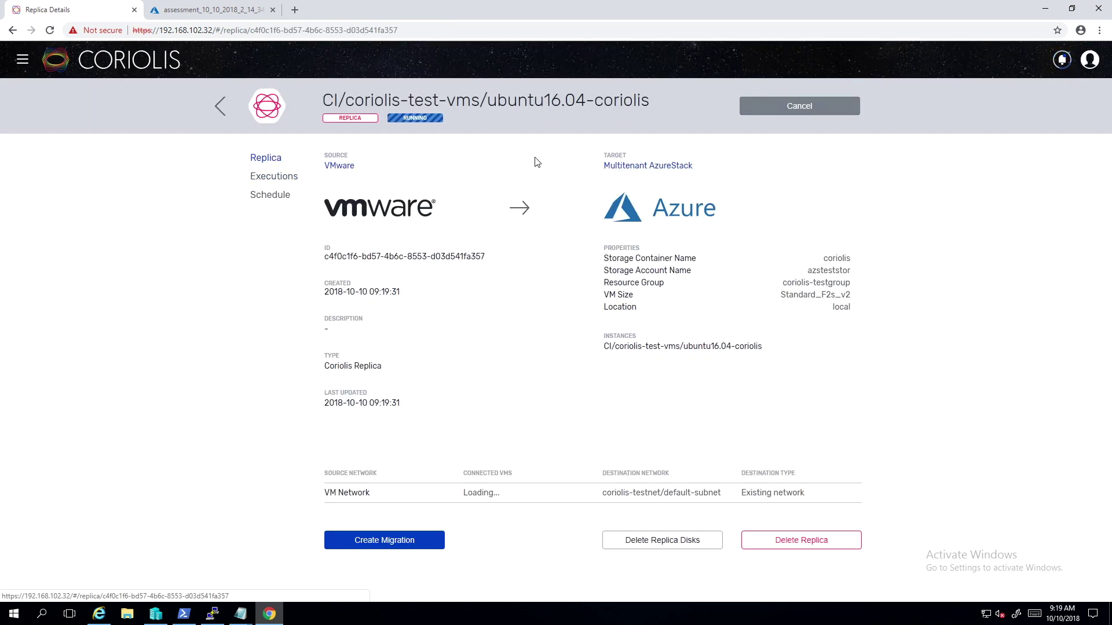
left_click(289, 181)
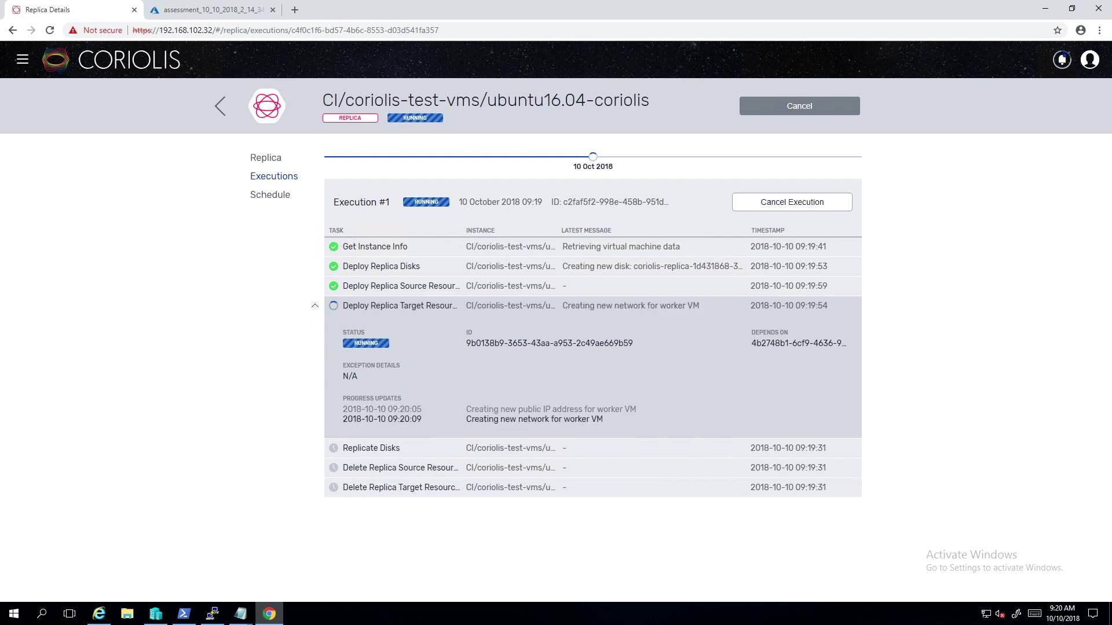
left_click(1076, 9)
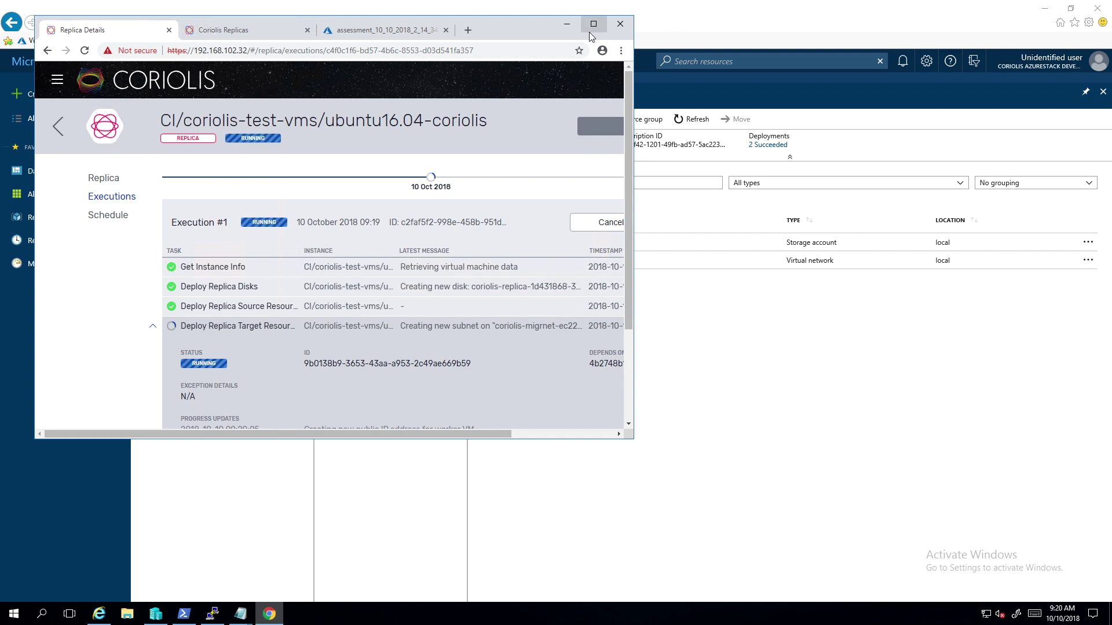
Split Replicas into a second window side by side and show win2012r2-coriolis executions.
left_click(243, 29)
left_click_drag(396, 104, 1110, 118)
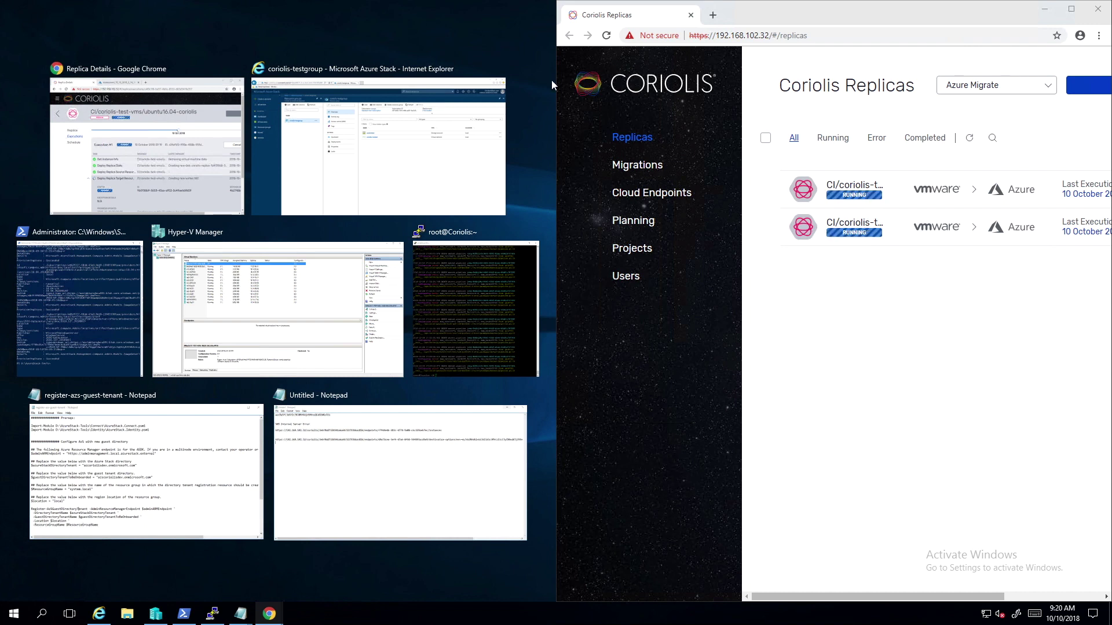
left_click(178, 96)
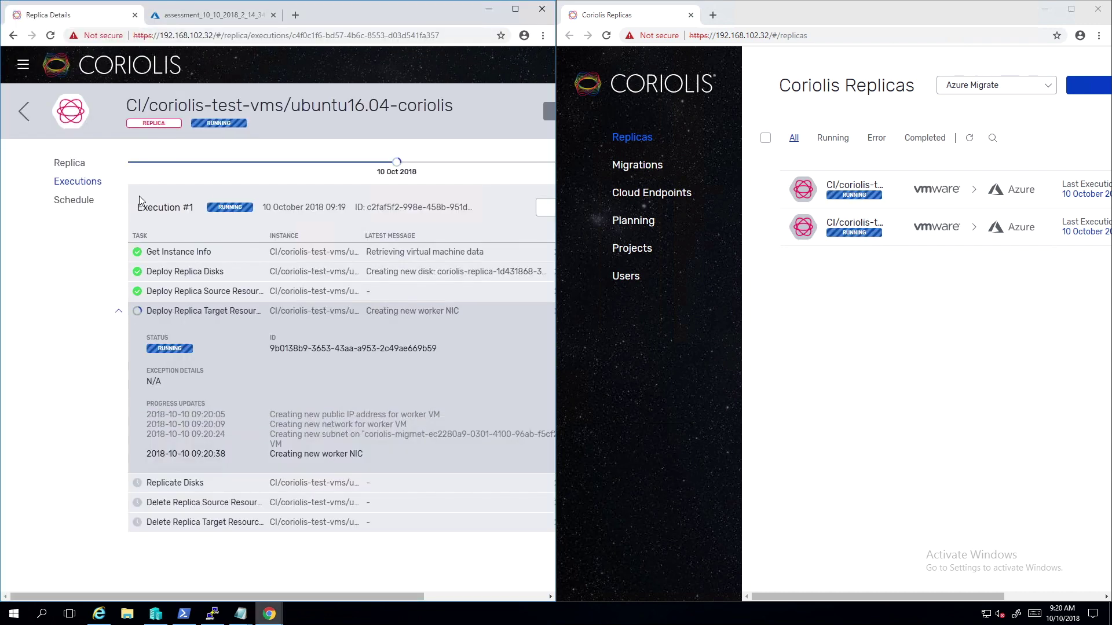
scroll(302, 314, "right", 1)
scroll(301, 315, "right", 2)
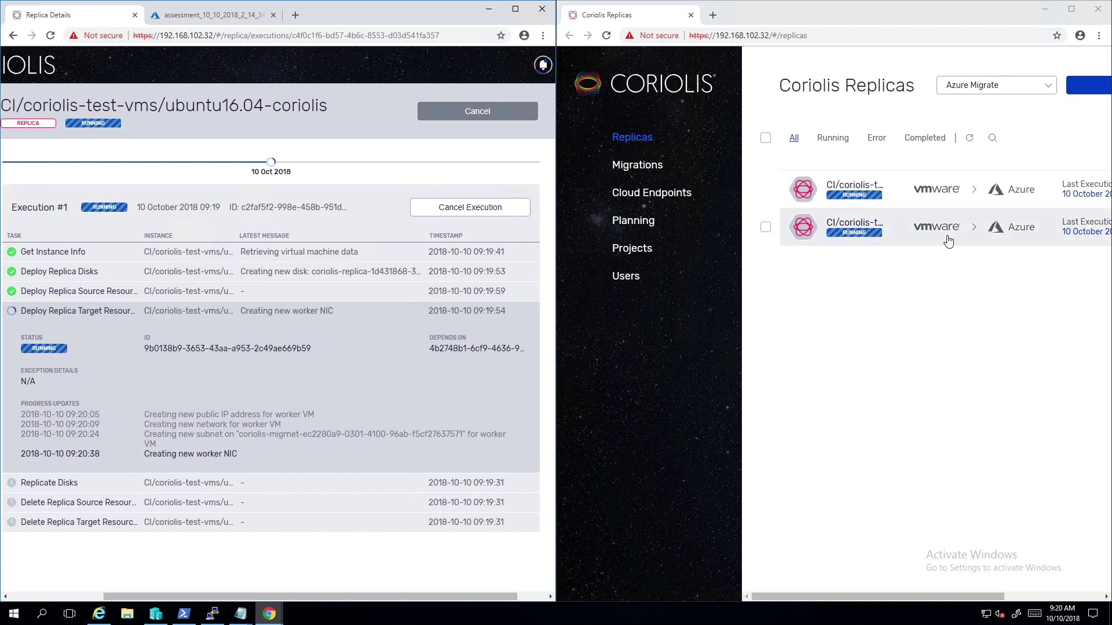
scroll(890, 201, "right", 1)
left_click(890, 201)
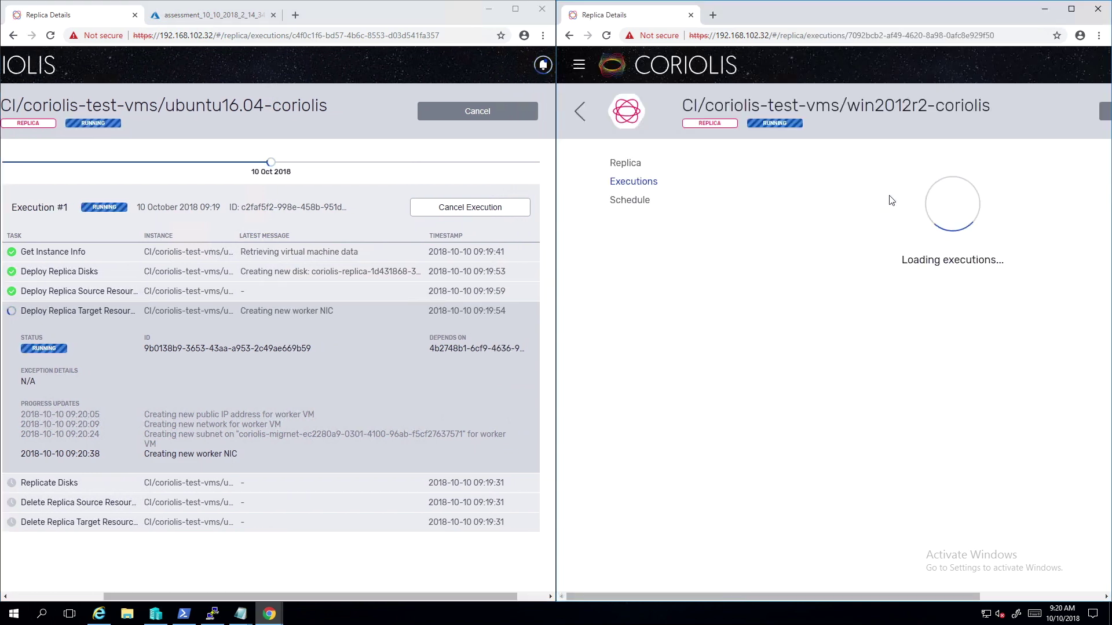
scroll(888, 196, "right", 2)
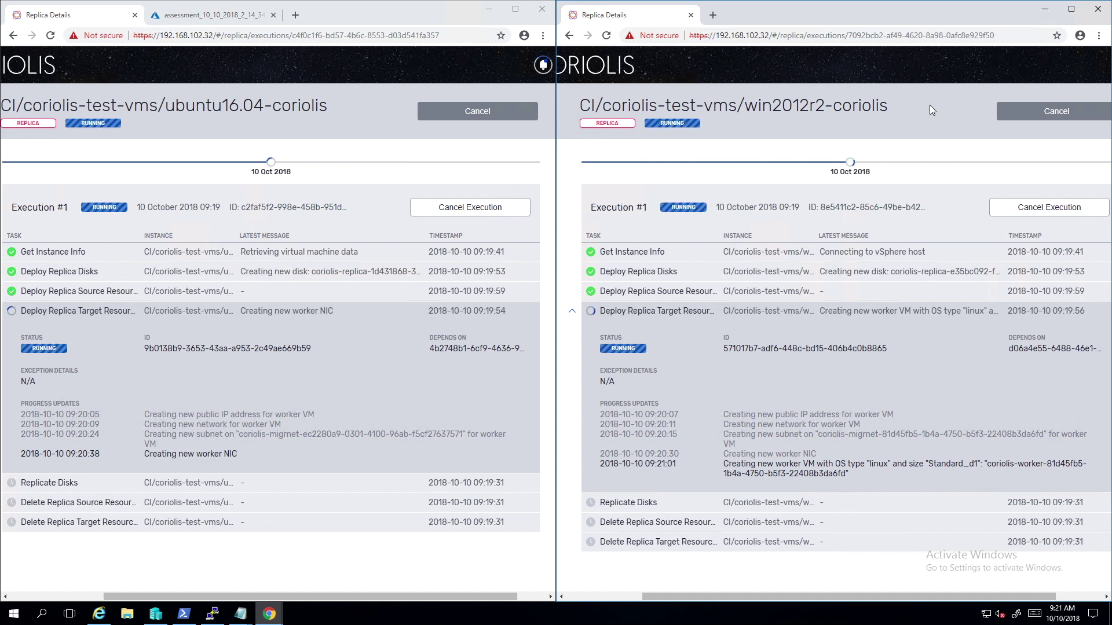
Refresh the resource group's resources in Azure Stack, then bring both Coriolis windows forward.
left_click(99, 614)
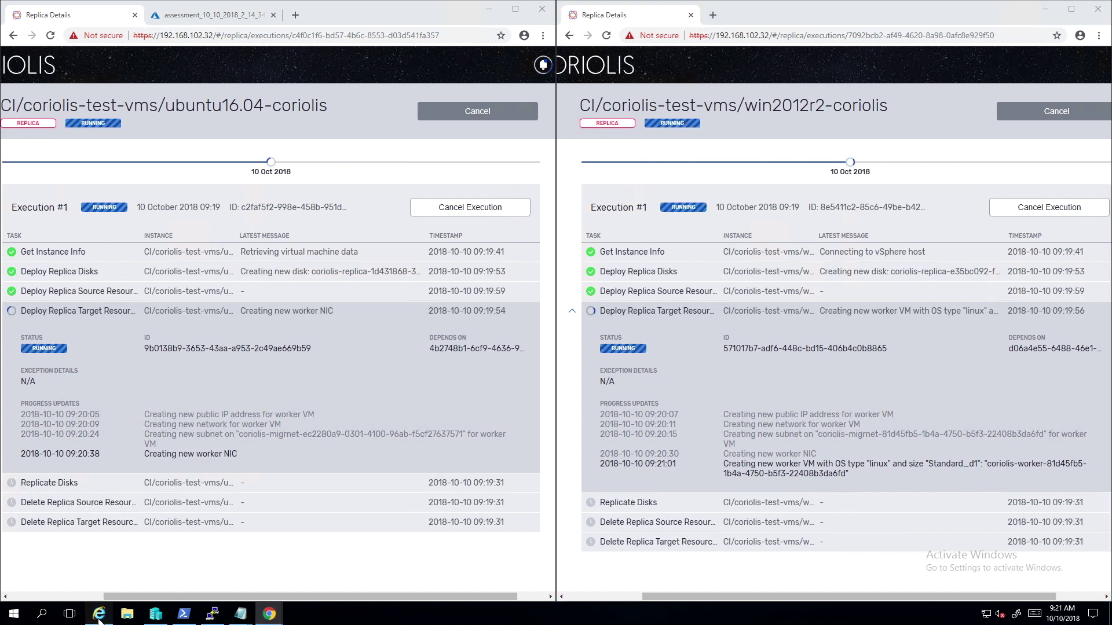
left_click(683, 121)
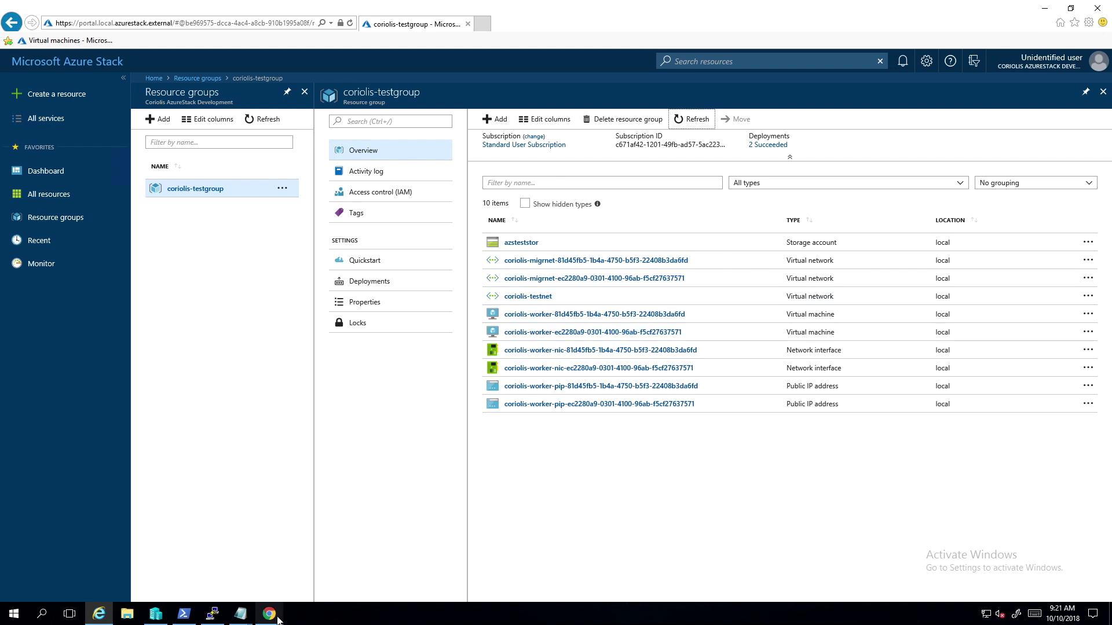
mouse_move(278, 620)
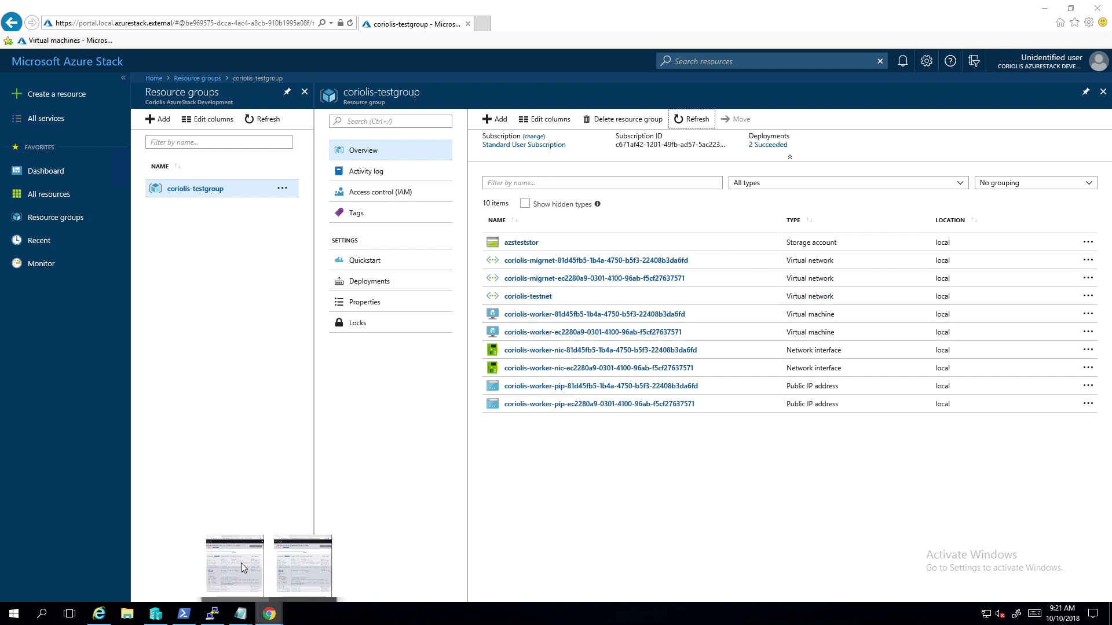
left_click(241, 562)
left_click(318, 575)
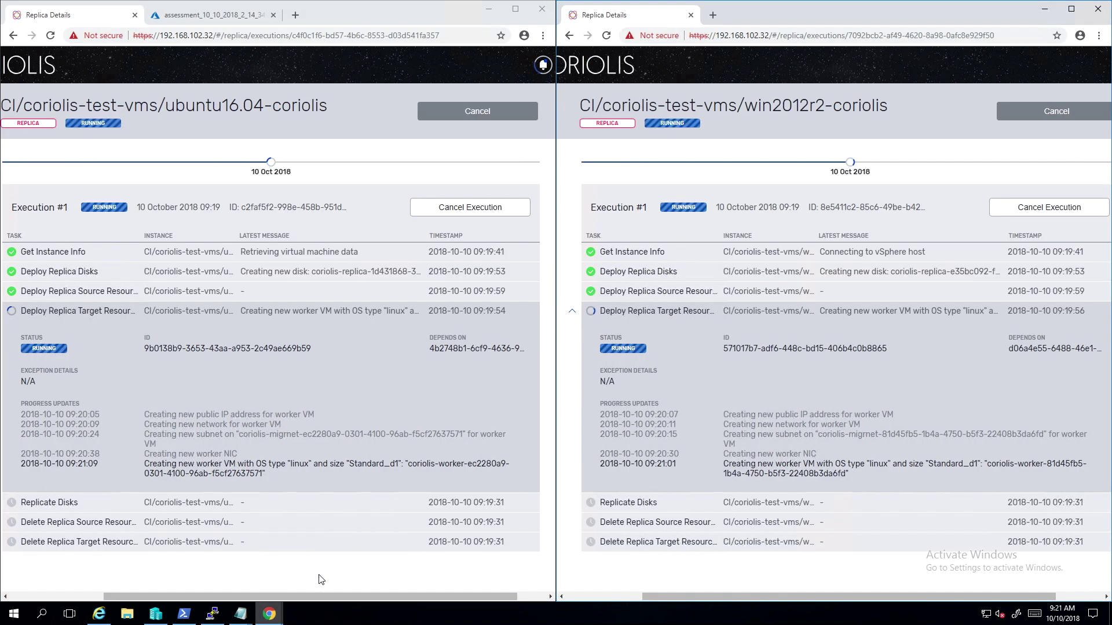